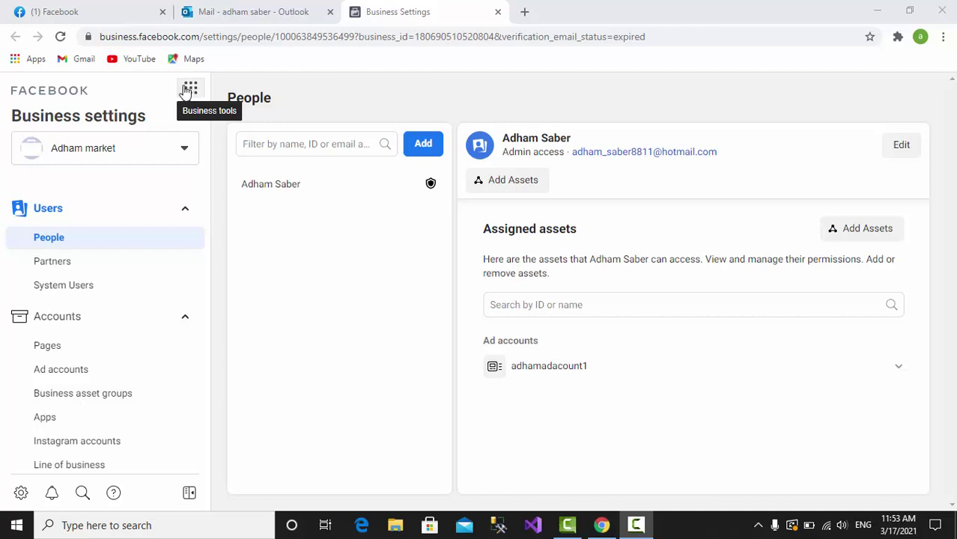
Step: Open Ads Manager from the business tools and view its ad sets and ads before returning to the campaigns list
left_click(191, 92)
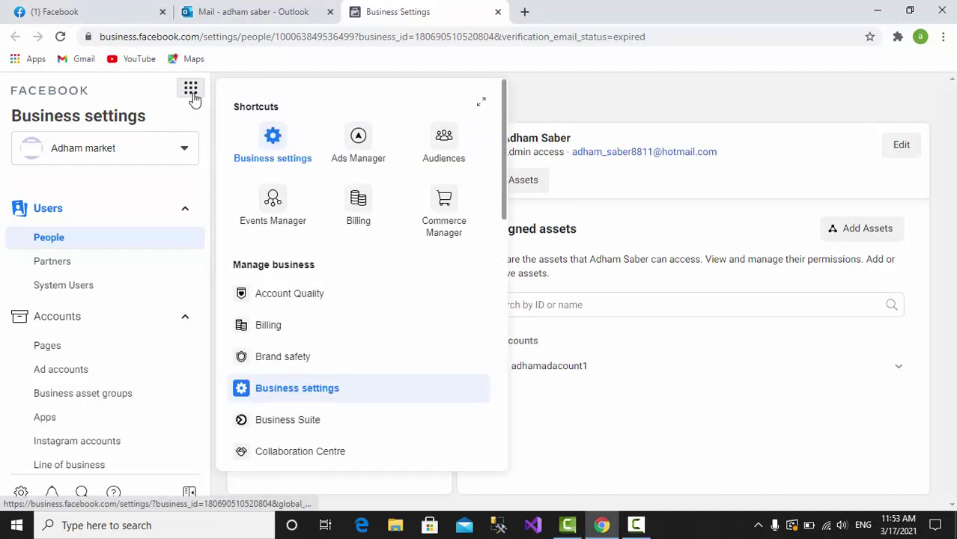
left_click(361, 142)
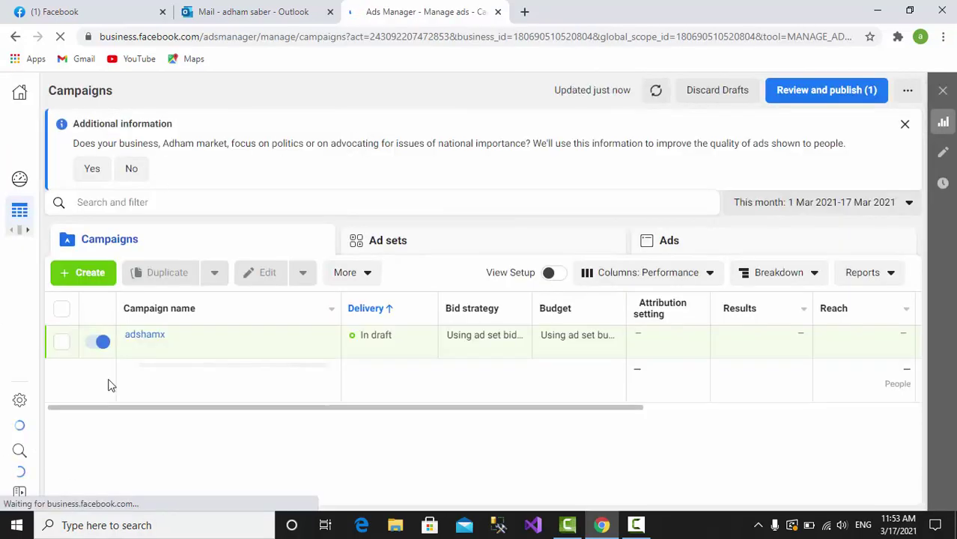
left_click(397, 252)
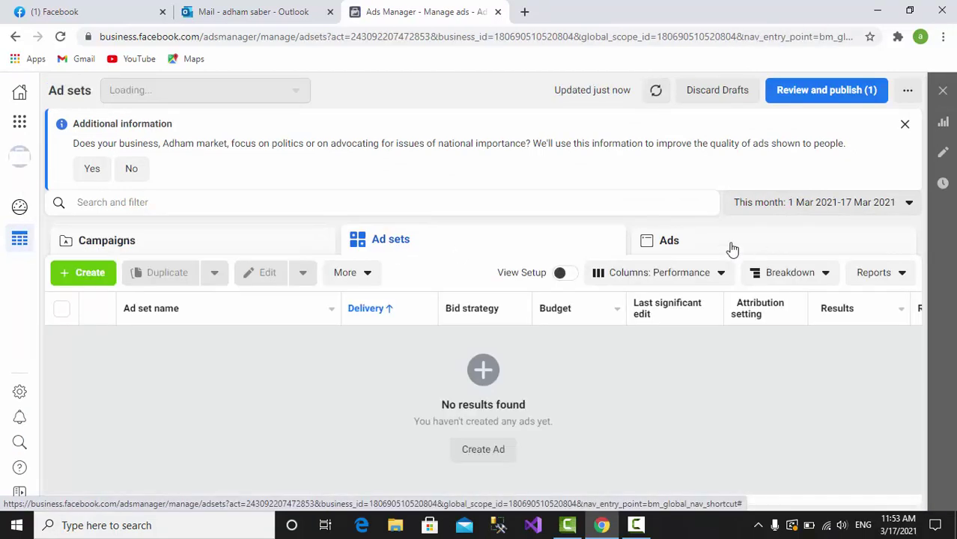
left_click(731, 249)
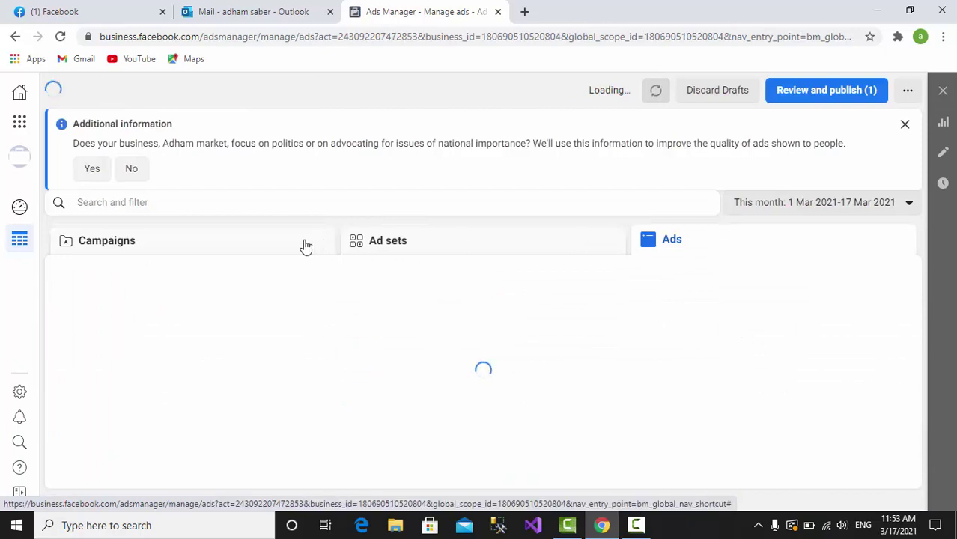
left_click(164, 254)
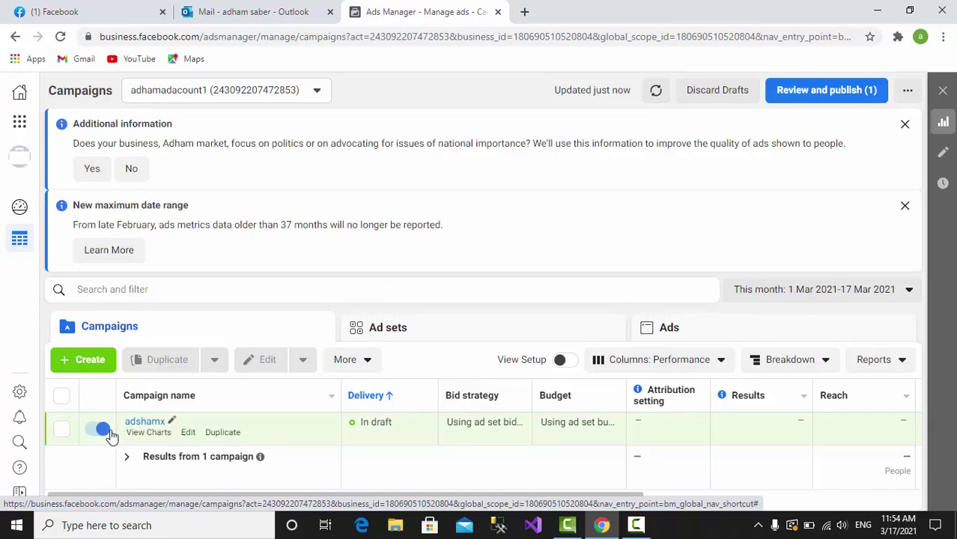
Step: Delete the draft campaign adshamx from the campaigns list
left_click(62, 431)
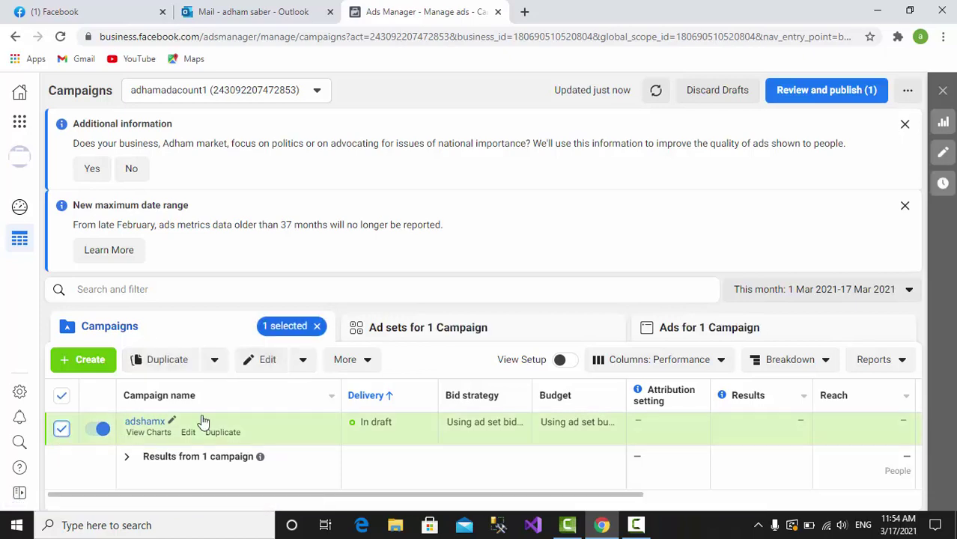
left_click(368, 362)
left_click(333, 424)
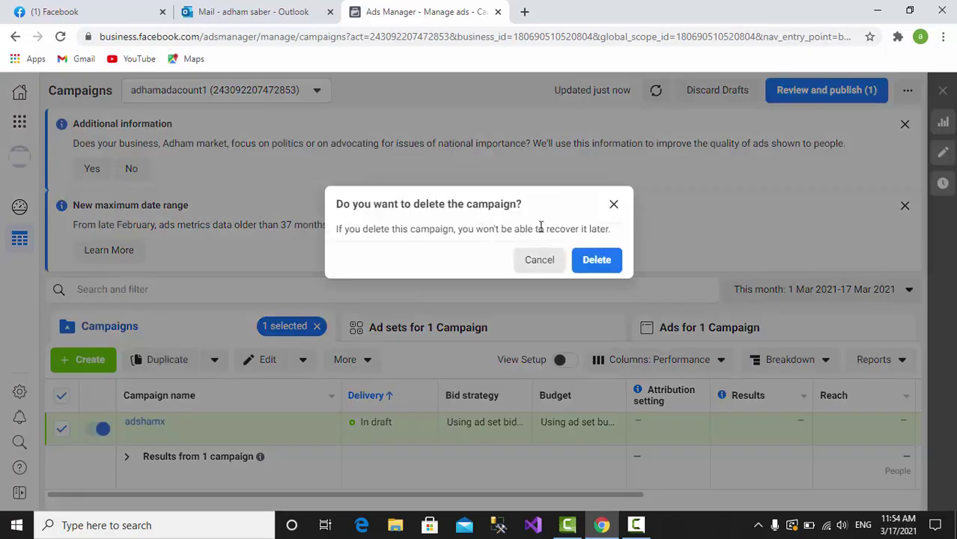
left_click(595, 261)
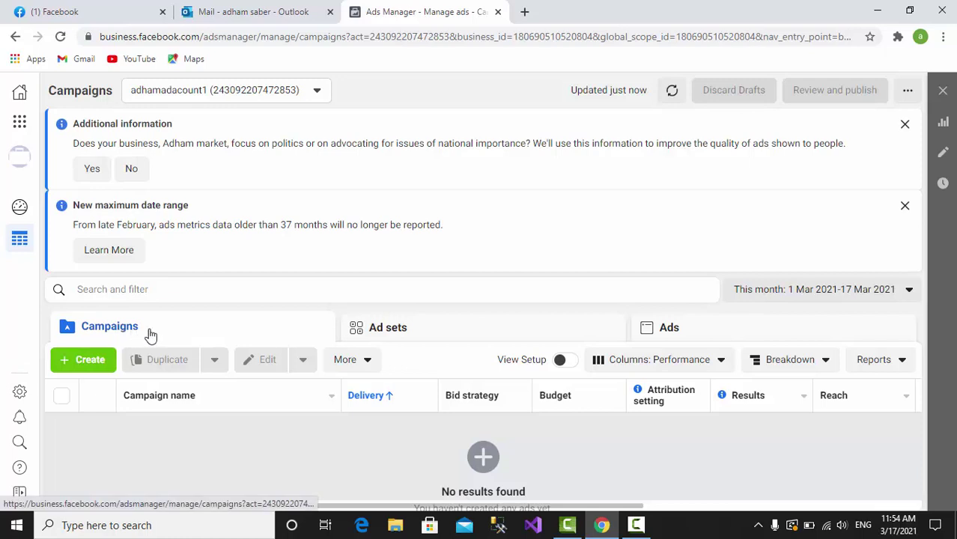
Step: Check the ad sets list, return to the campaigns and create a new campaign with the Reach objective
left_click(383, 334)
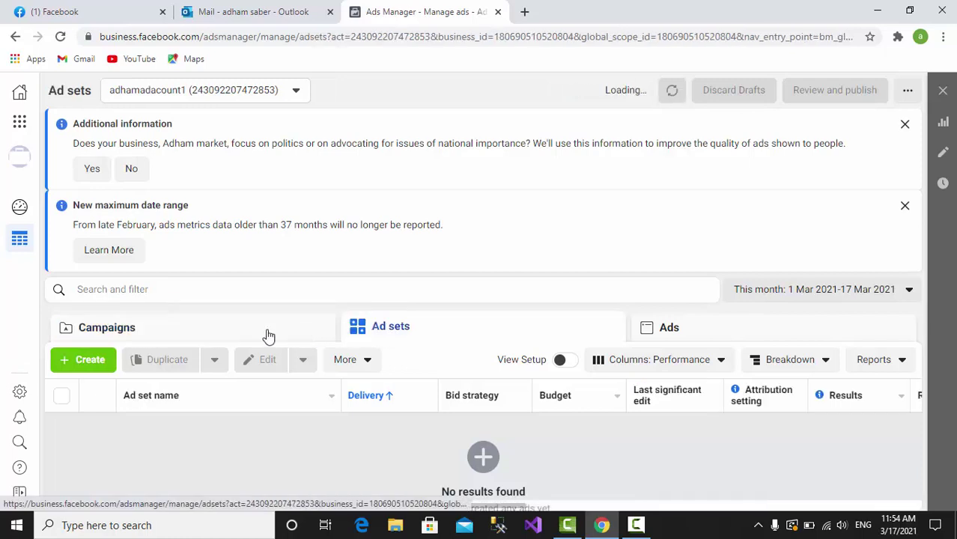
left_click(196, 330)
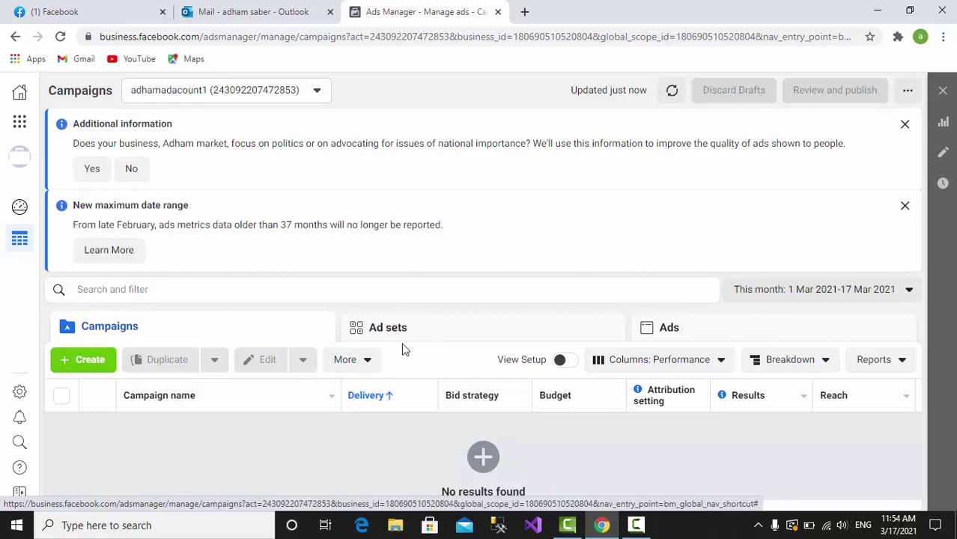
left_click(84, 363)
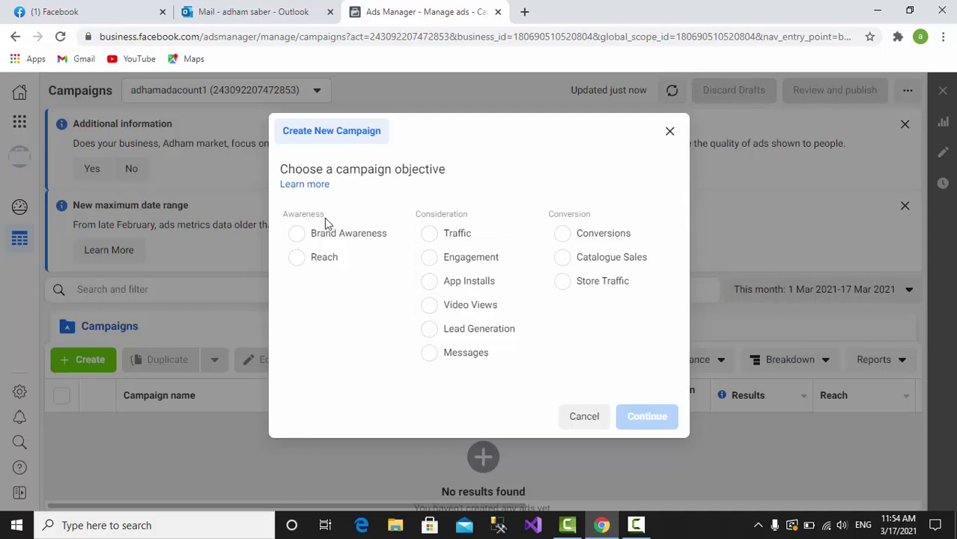
left_click(294, 262)
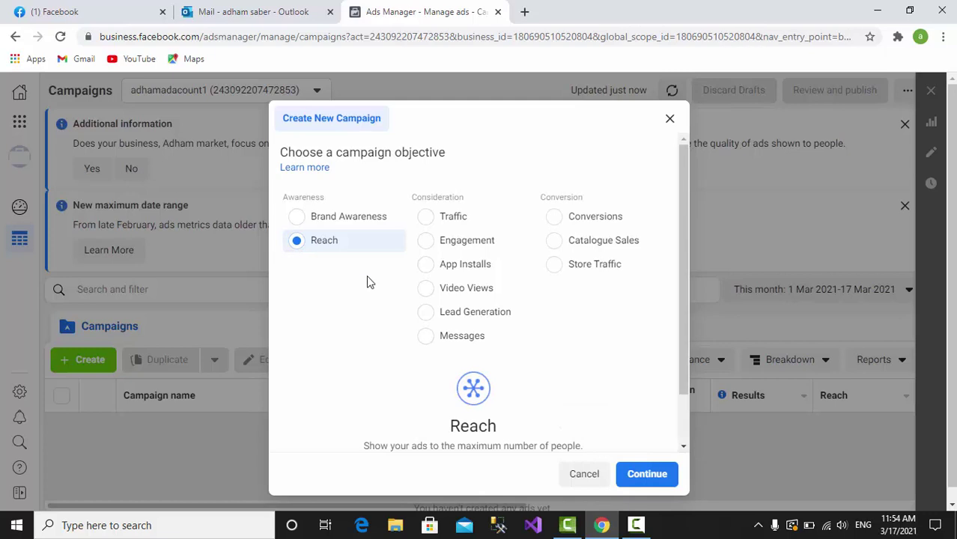
left_click(646, 474)
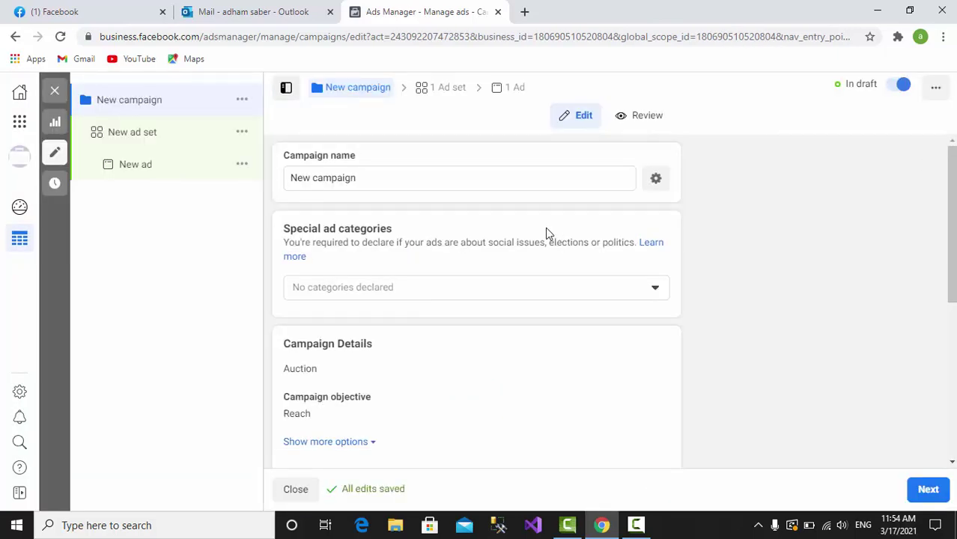
Step: Rename the new campaign as adhamcampaign
left_click(363, 182)
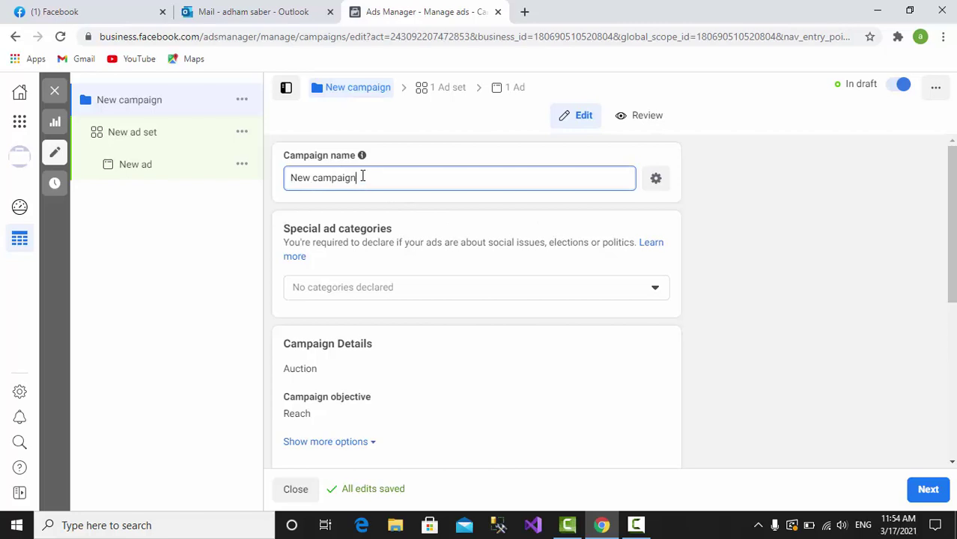
left_click_drag(363, 181, 255, 177)
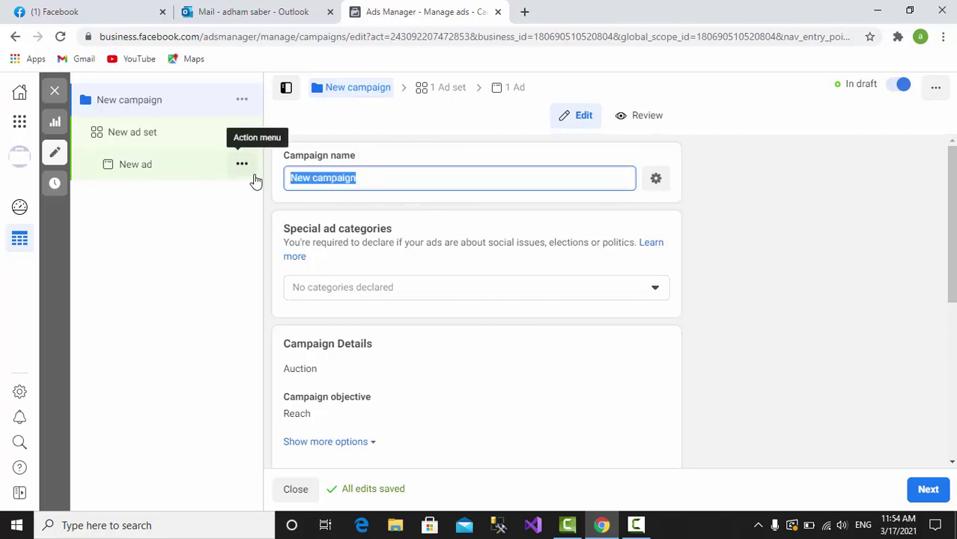
type("ad")
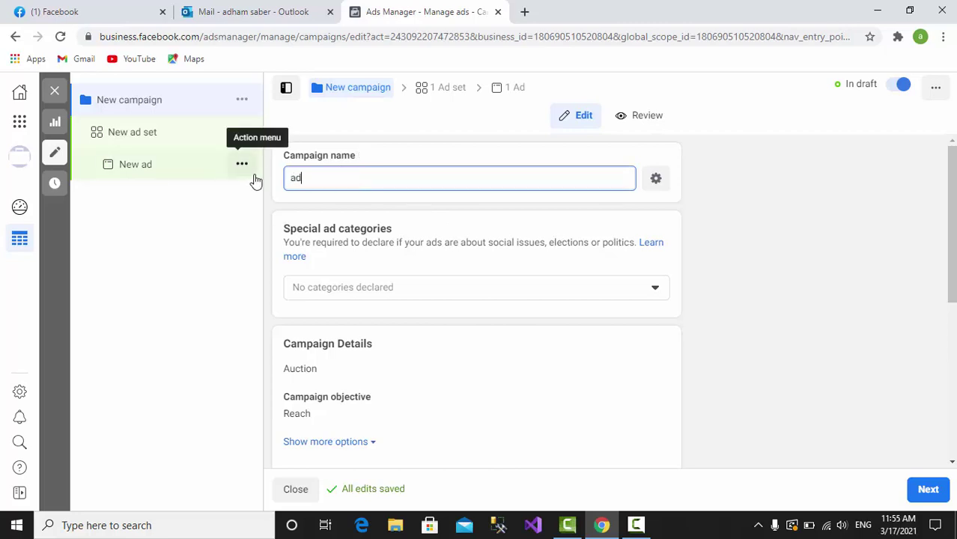
type("hamcampaign")
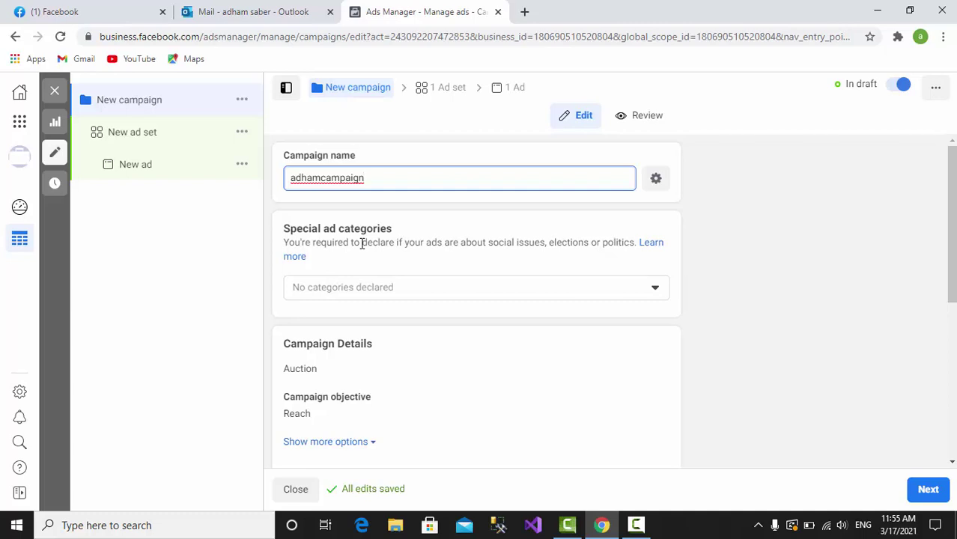
Step: Open the help on special ad categories, then try declaring Social issues, elections or politics and clear that category again
left_click(304, 257)
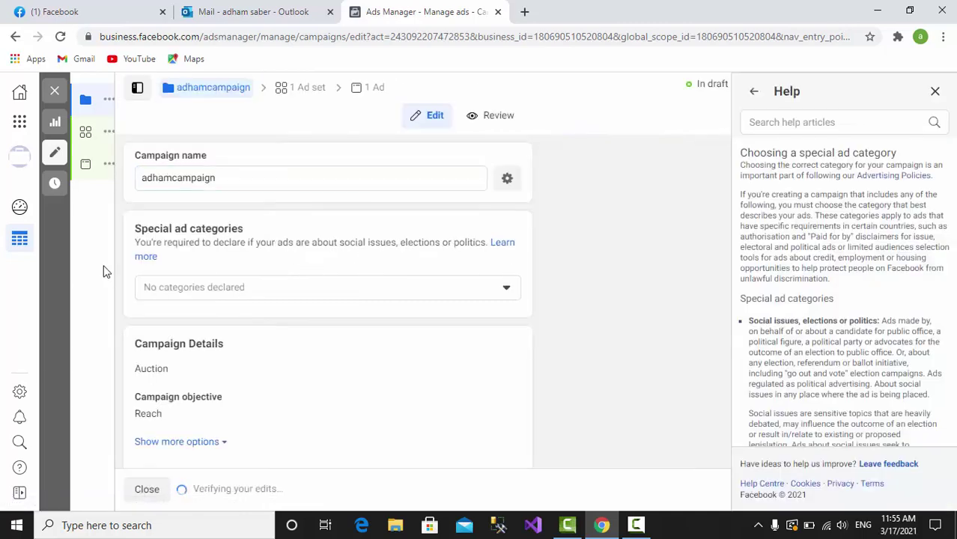
left_click(511, 289)
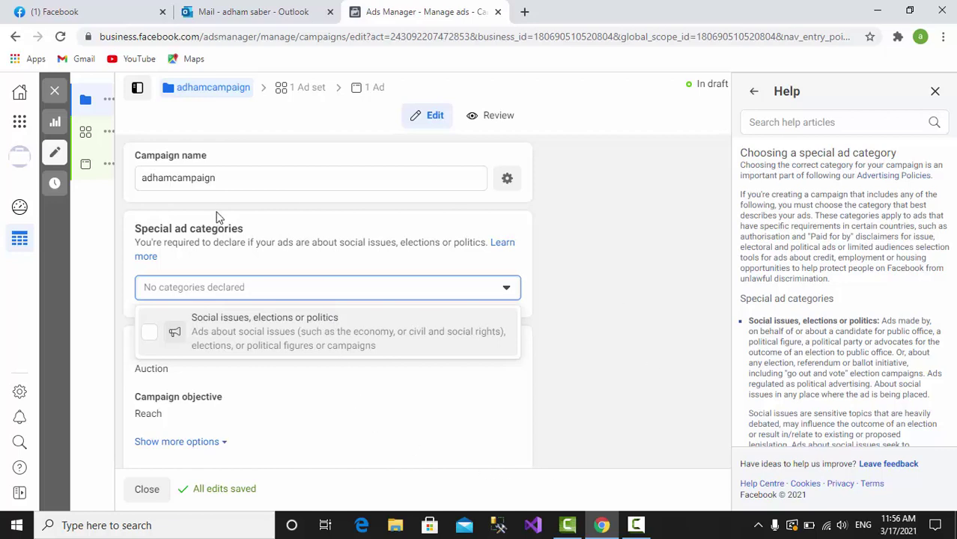
left_click(149, 332)
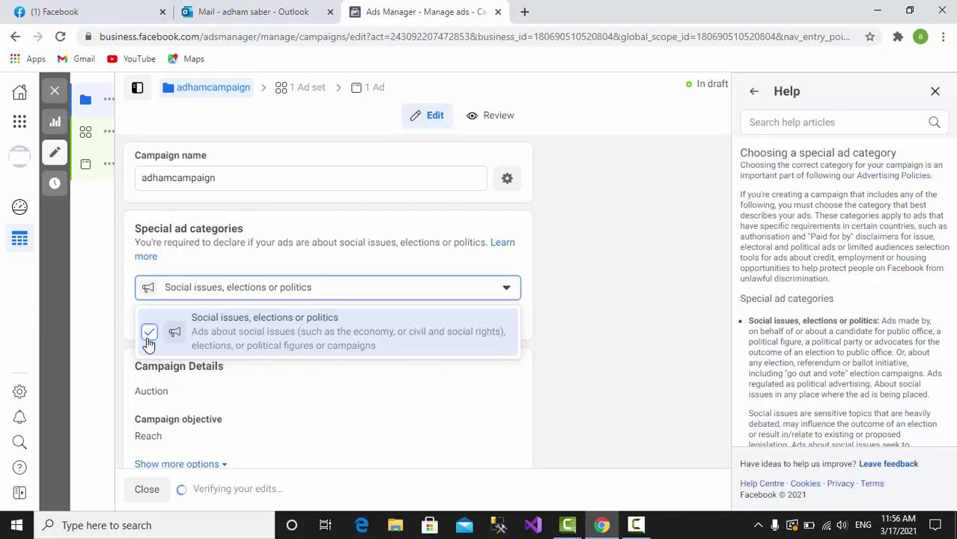
left_click(149, 334)
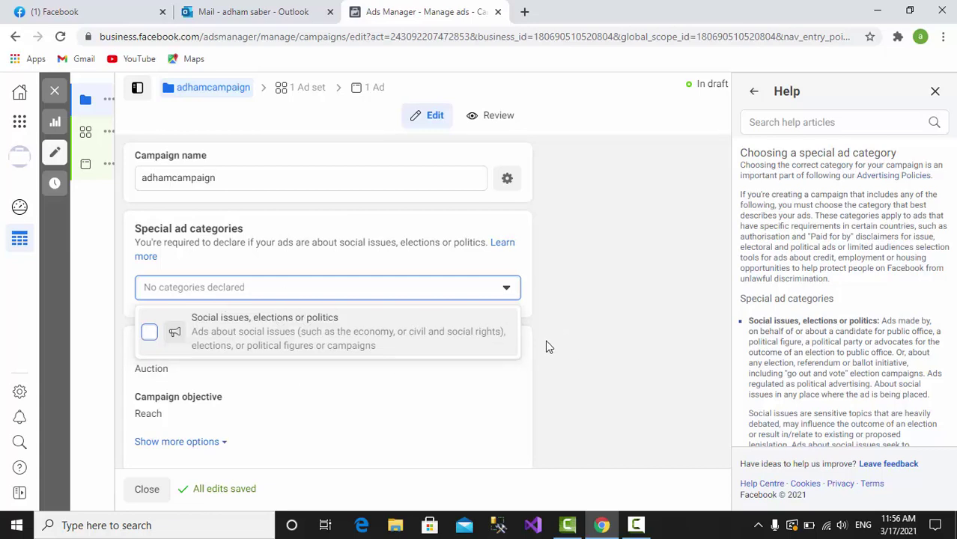
Step: Examine the campaign details and the available campaign objectives, keeping Reach as the selected objective
scroll(546, 342, "down", 3)
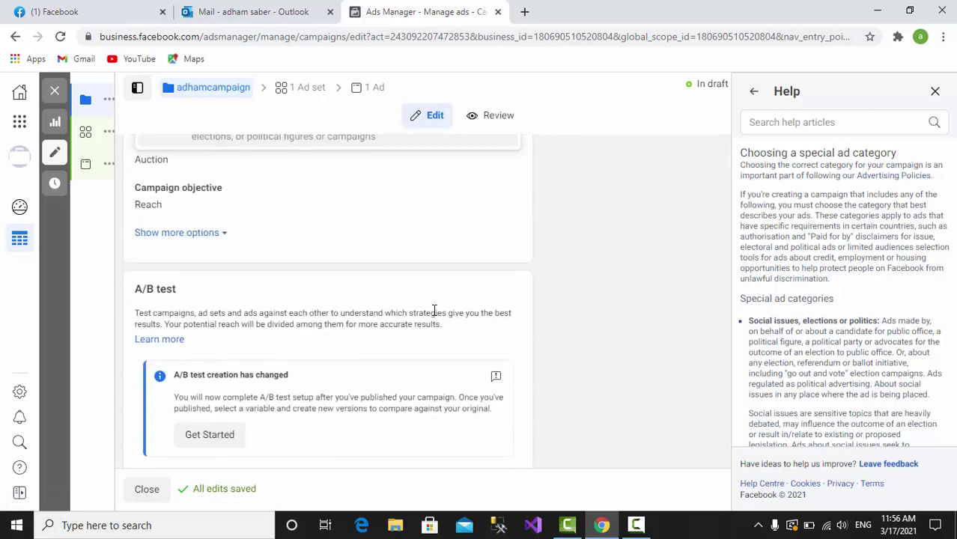
scroll(434, 312, "up", 2)
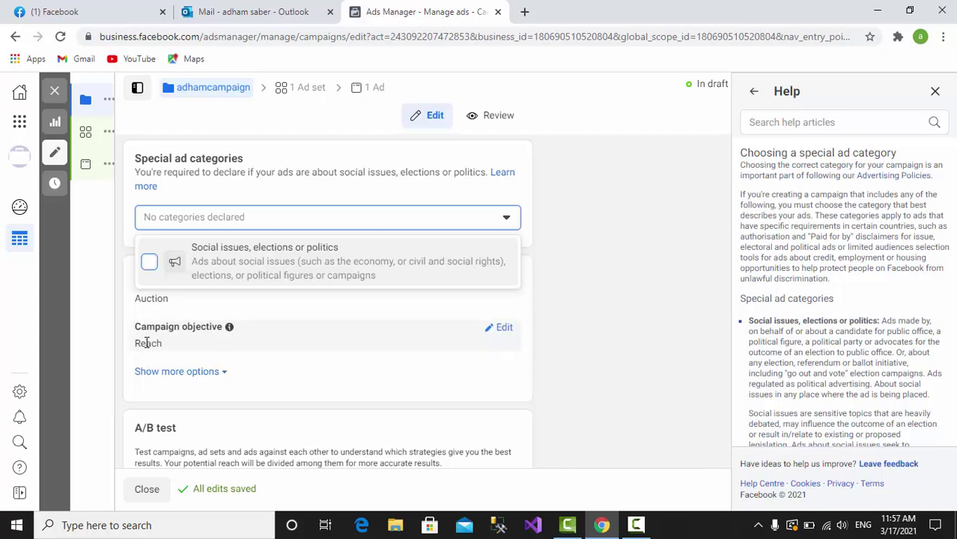
left_click(503, 330)
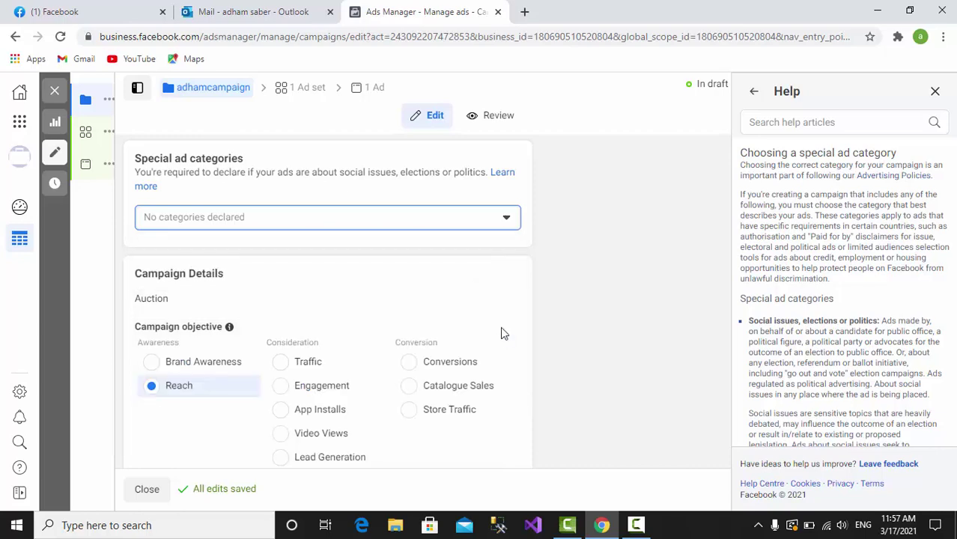
scroll(391, 333, "down", 2)
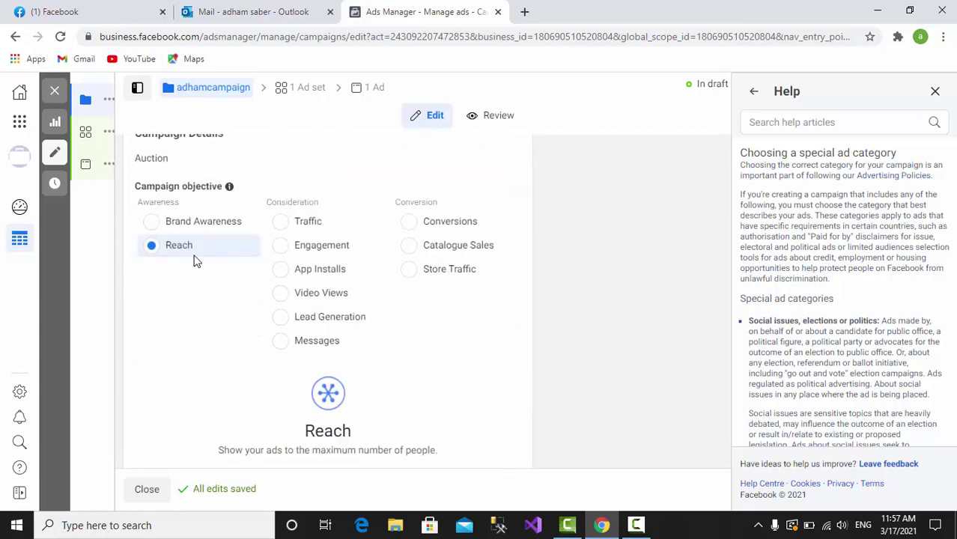
scroll(160, 247, "up", 1)
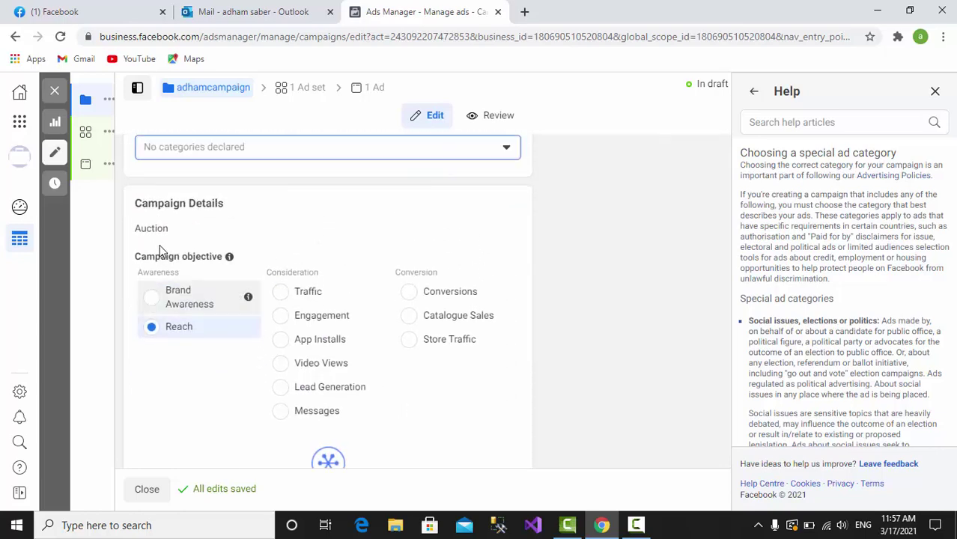
scroll(377, 313, "down", 3)
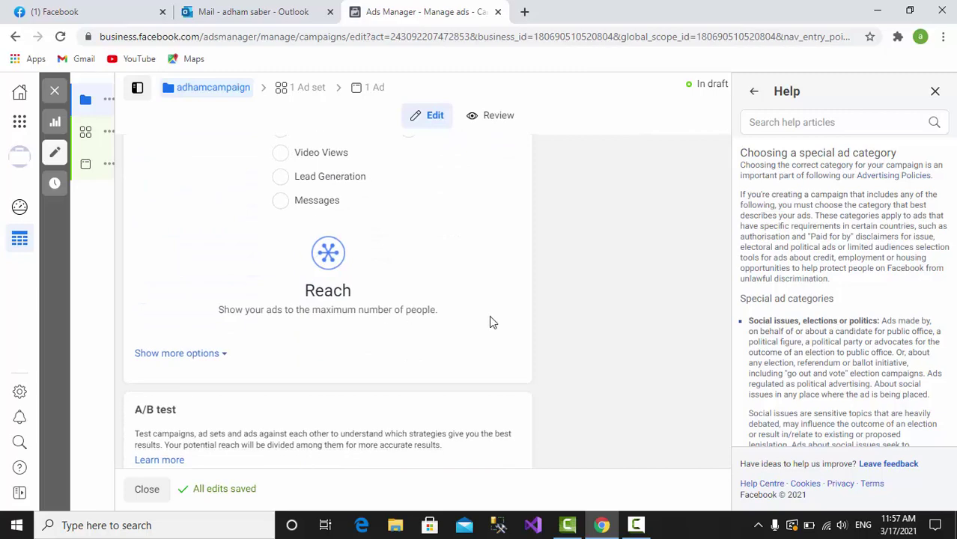
scroll(490, 322, "up", 5)
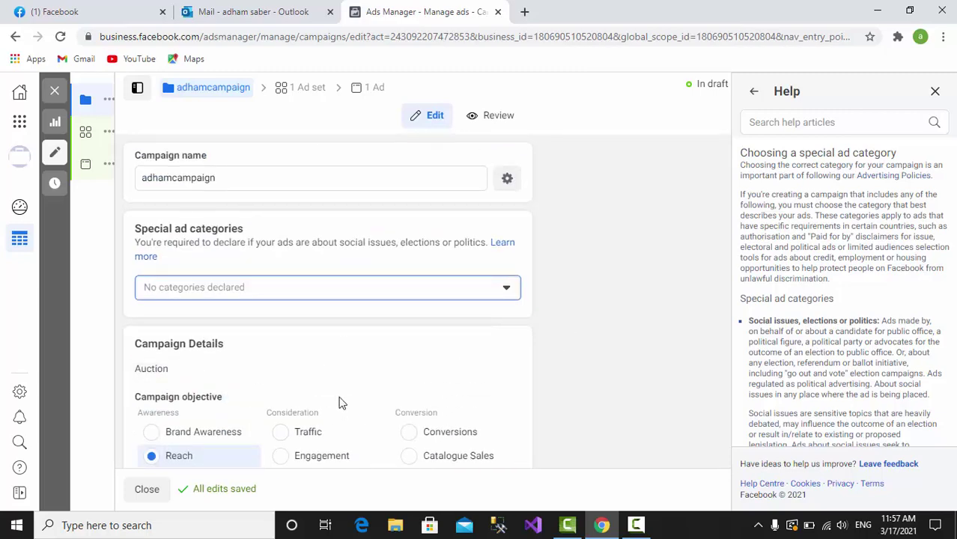
left_click(183, 464)
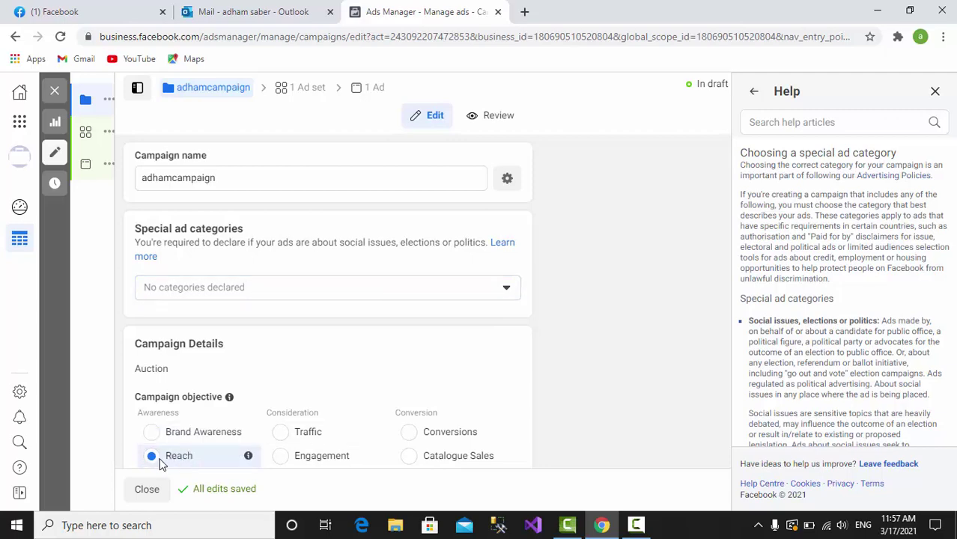
Step: Close the campaign editor without publishing the draft items, and close the help pane
left_click(151, 491)
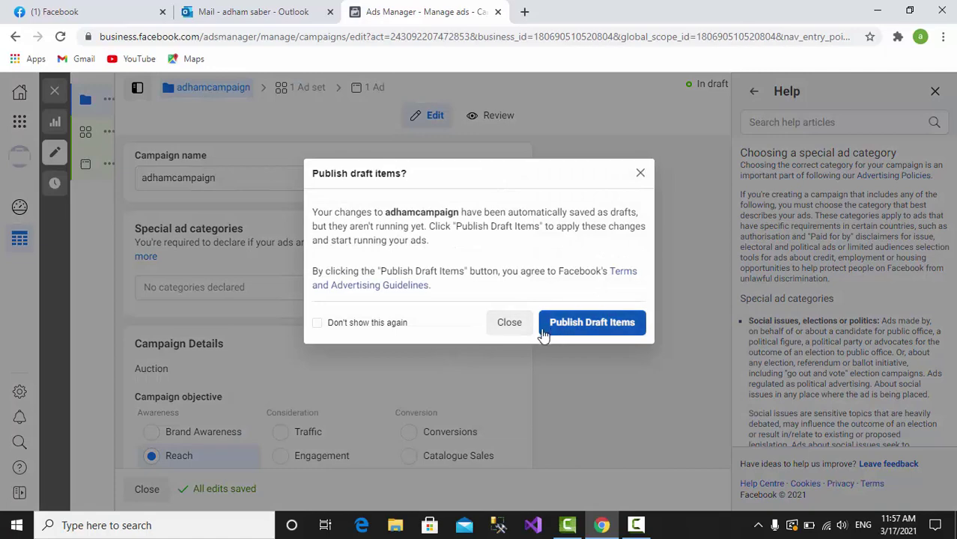
left_click(513, 332)
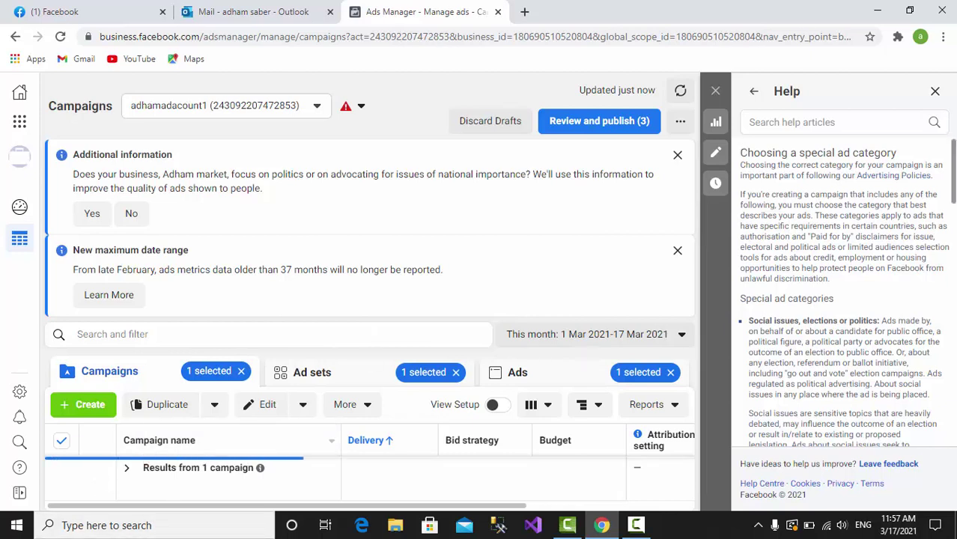
left_click(936, 92)
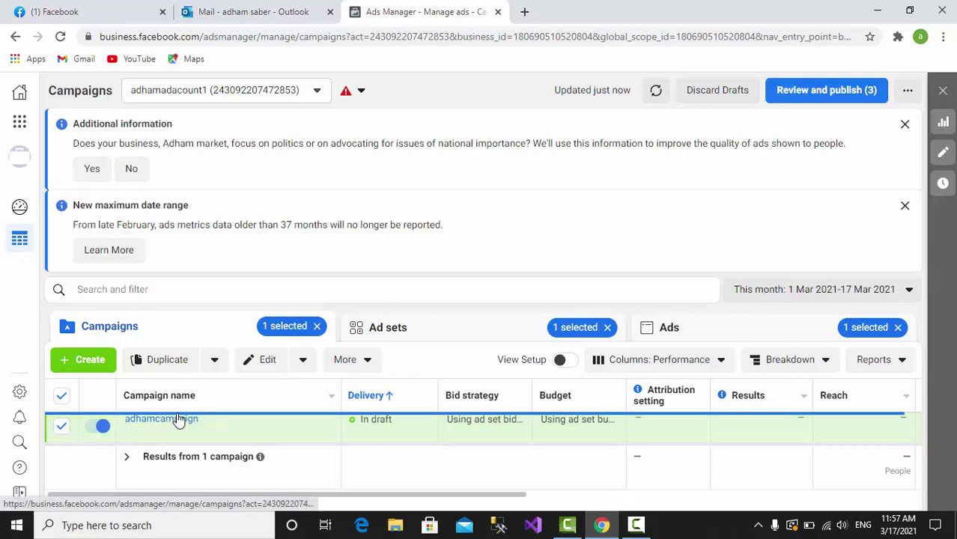
Step: Delete the draft campaign adhamcampaign from the campaigns list
left_click(366, 361)
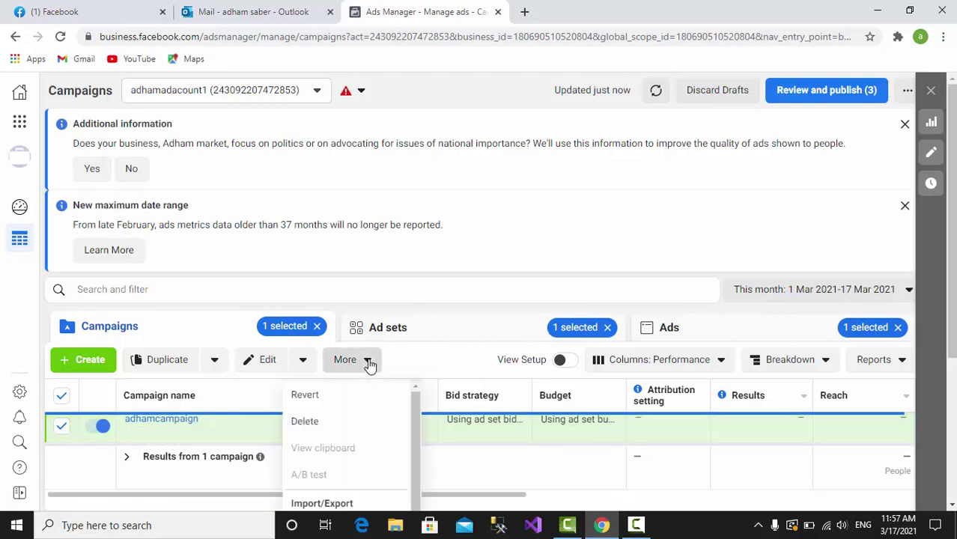
left_click(314, 422)
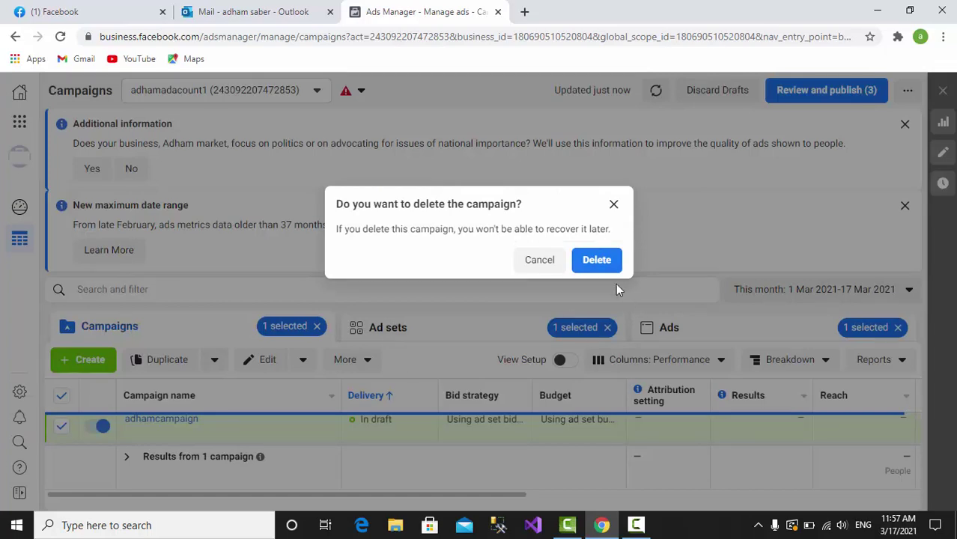
left_click(584, 256)
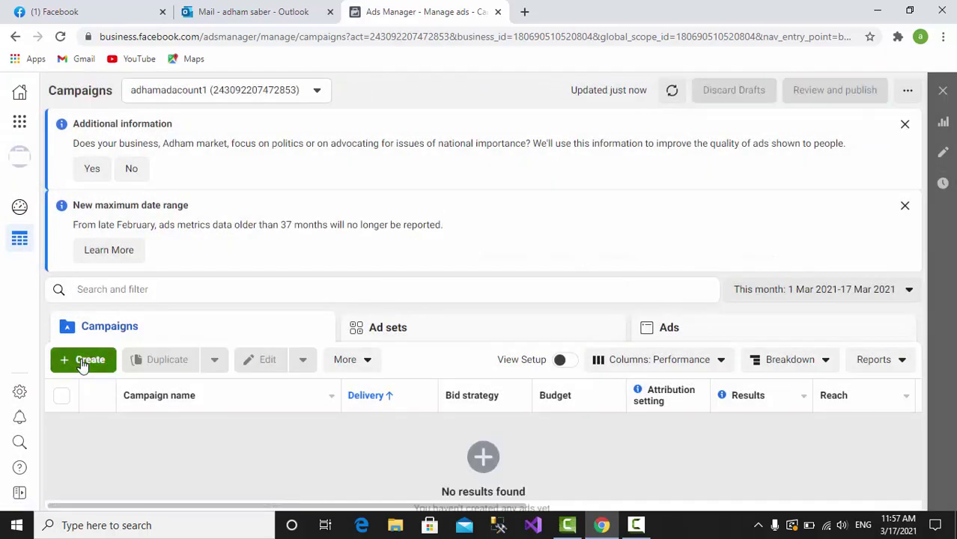
Step: Create a new campaign with Reach as the campaign objective
left_click(83, 361)
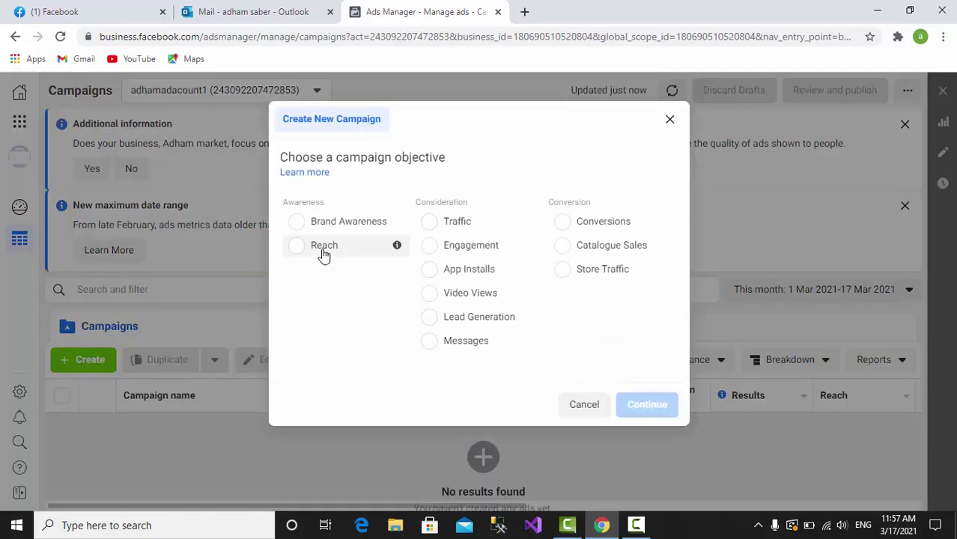
left_click(322, 252)
left_click(637, 473)
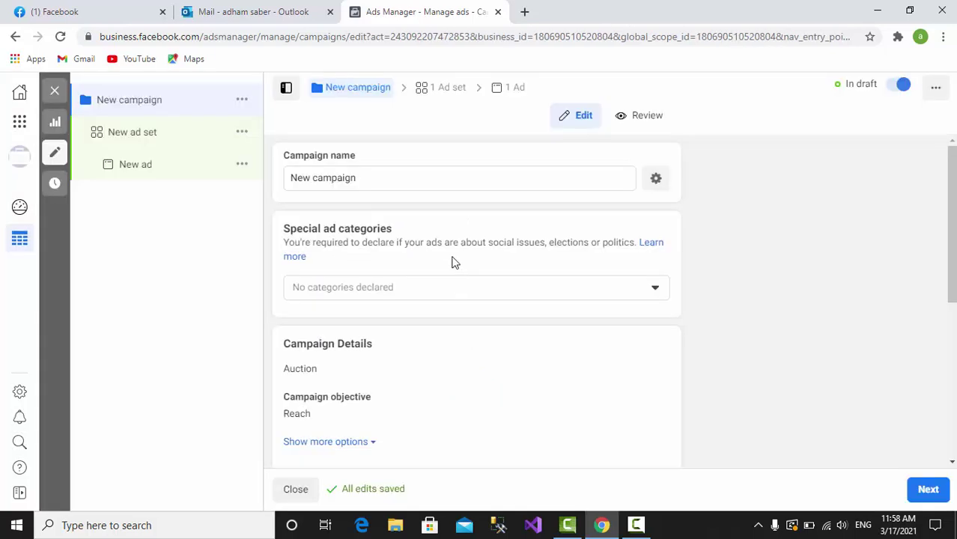
Step: Rename the new campaign as adhamsabercamp
left_click(394, 179)
type("a")
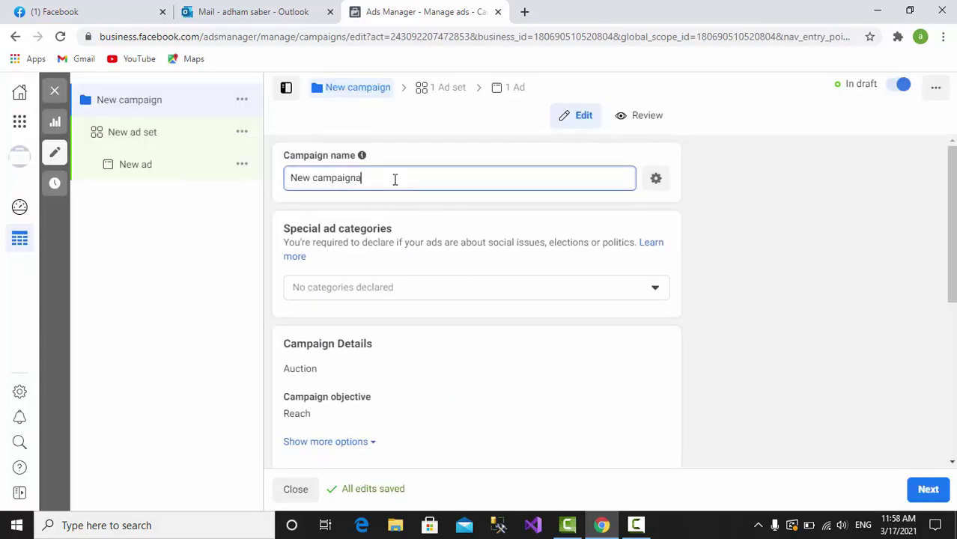
key("ctrl+a")
key("BackSpace")
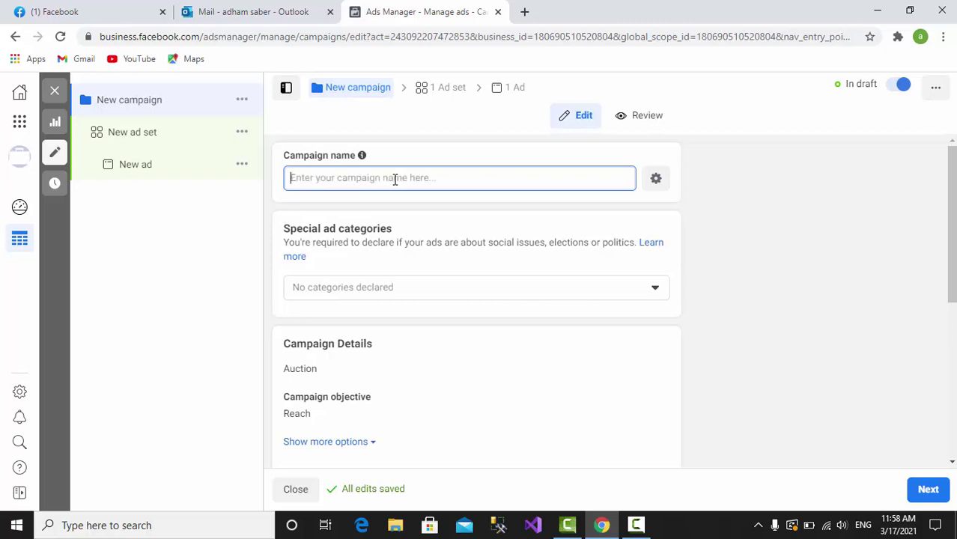
type("adha")
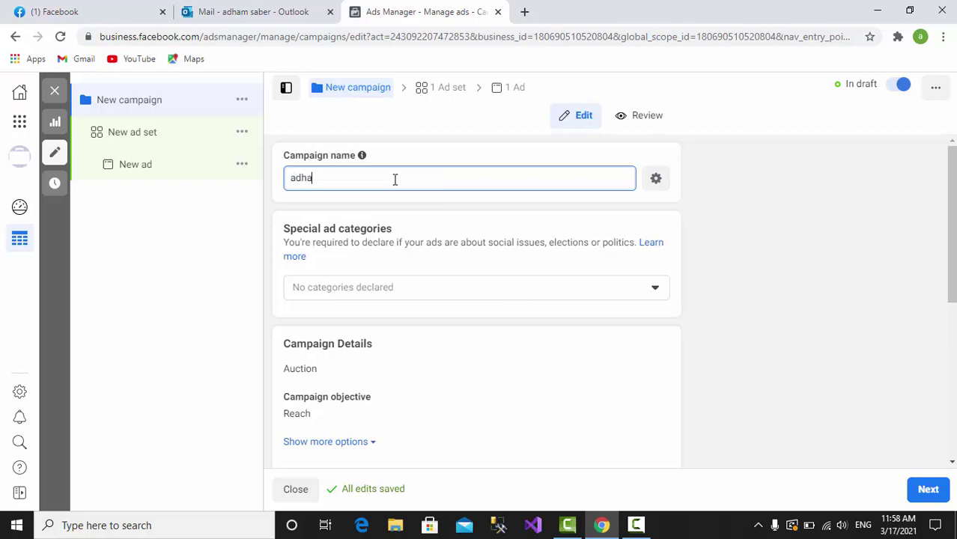
type("msa")
type("bercamp")
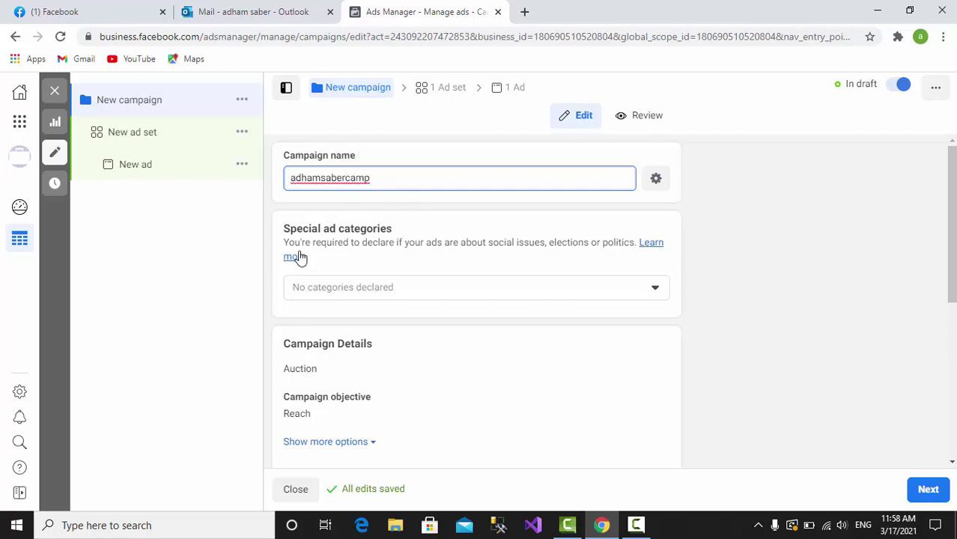
Step: Check the special ad categories without declaring one, and review the campaign details, A/B test and budget optimisation sections
left_click(661, 290)
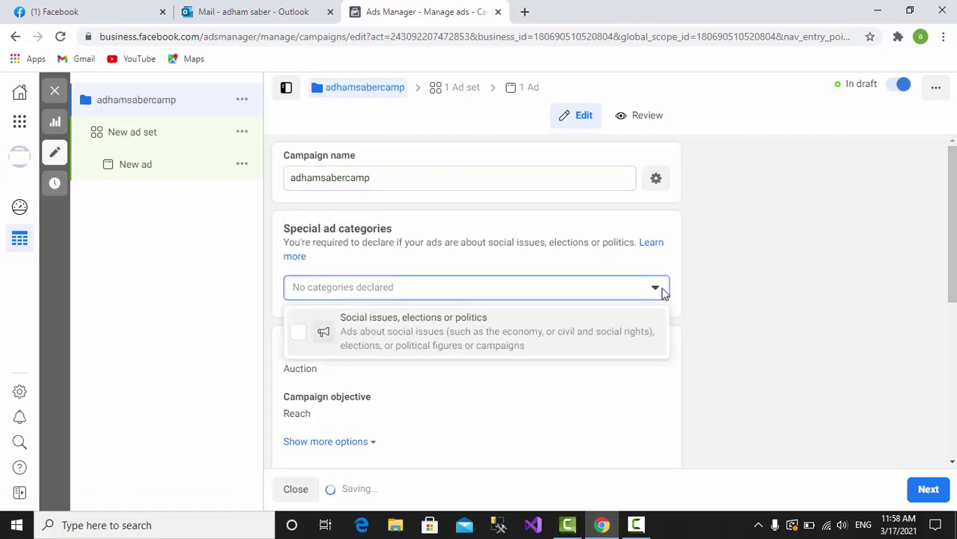
left_click(662, 291)
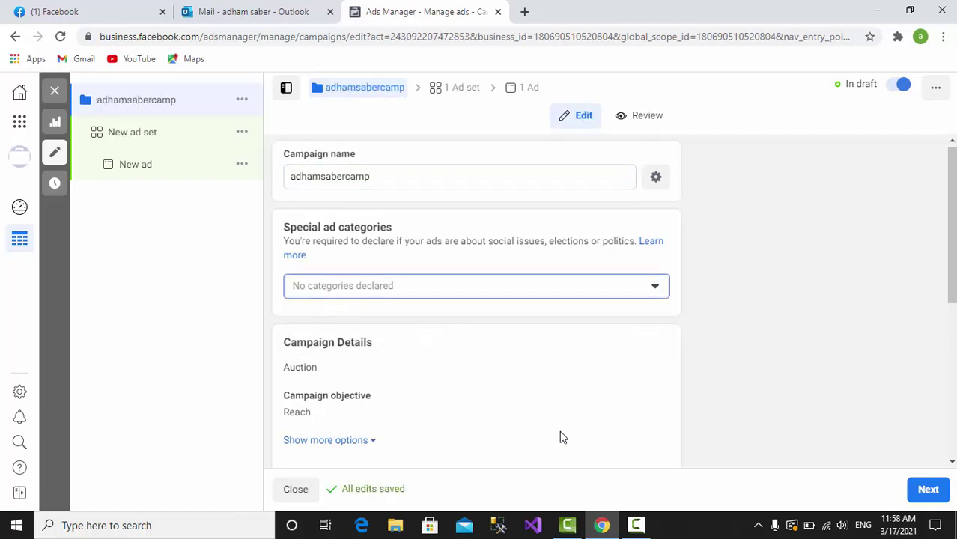
scroll(449, 374, "down", 2)
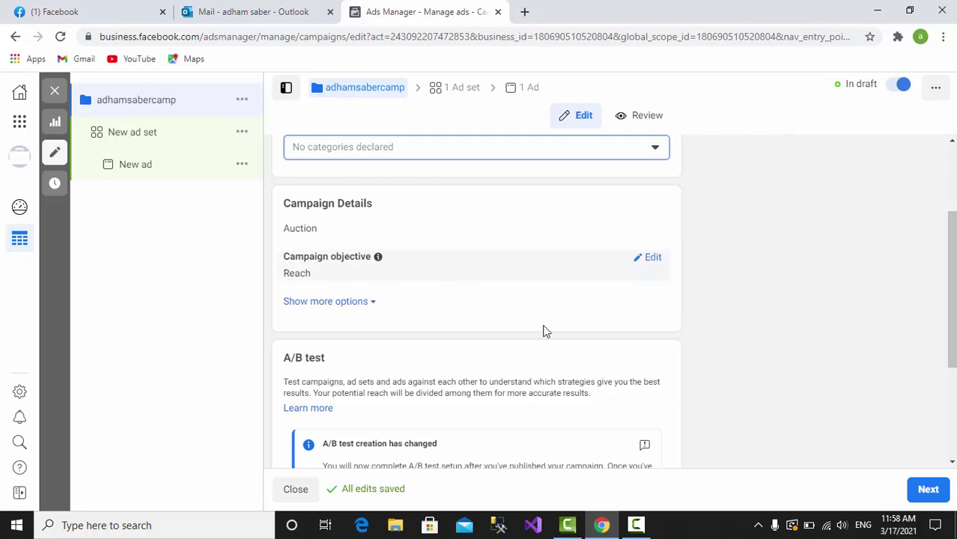
scroll(545, 331, "down", 2)
scroll(548, 329, "down", 1)
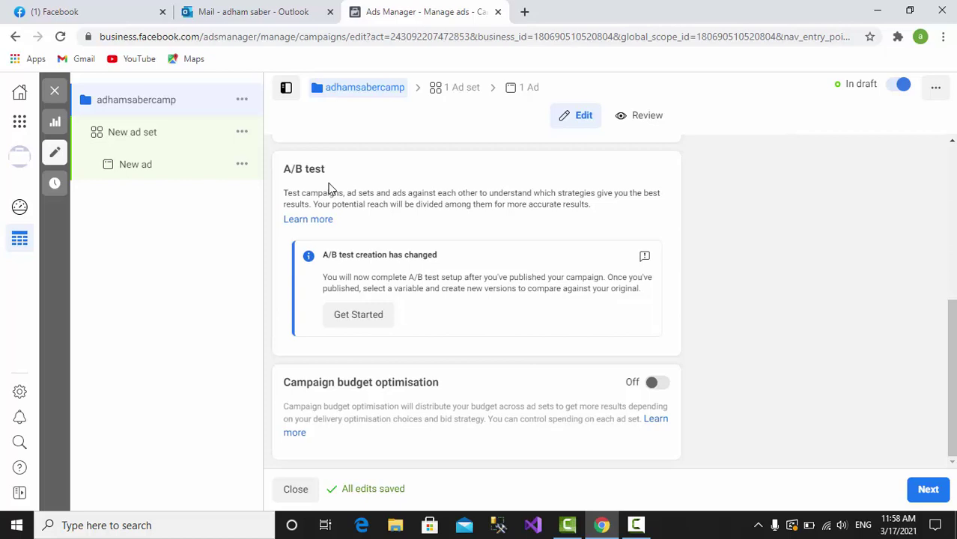
scroll(329, 188, "up", 10)
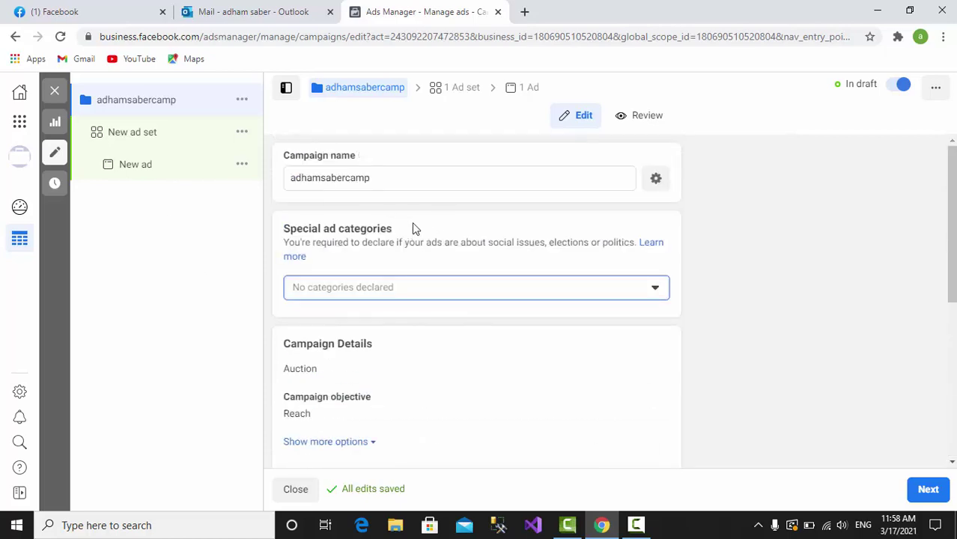
Step: Start the A/B test setup so that this campaign is used as version A
scroll(412, 224, "down", 2)
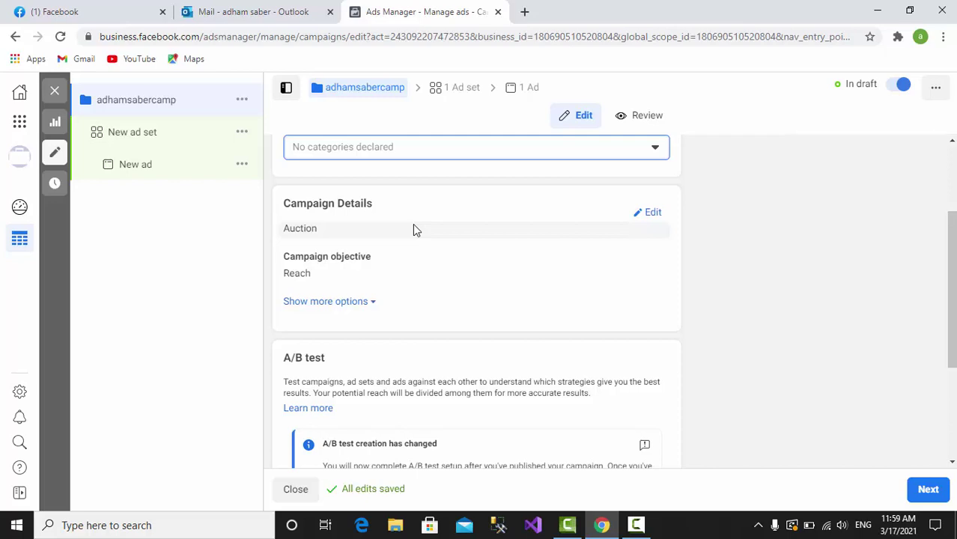
scroll(438, 319, "down", 2)
scroll(439, 320, "down", 1)
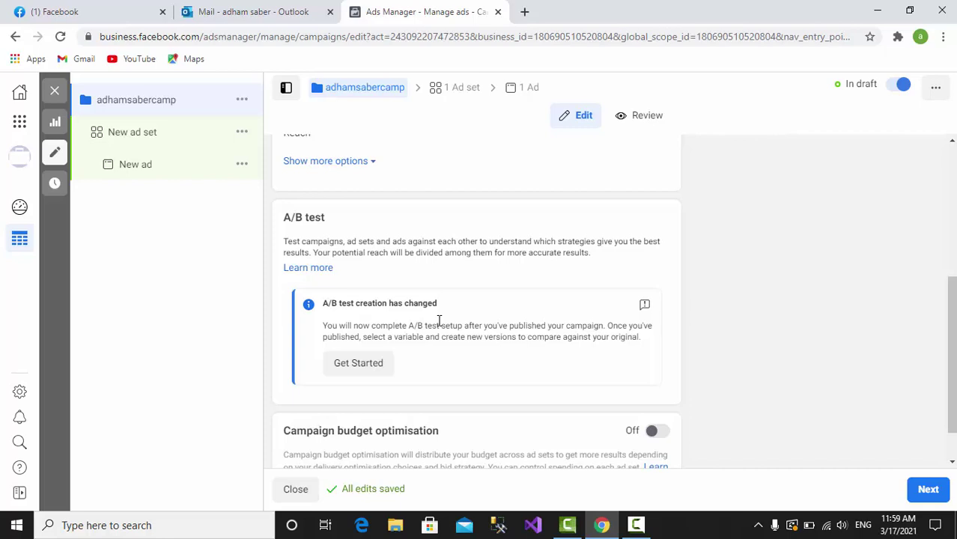
left_click(338, 370)
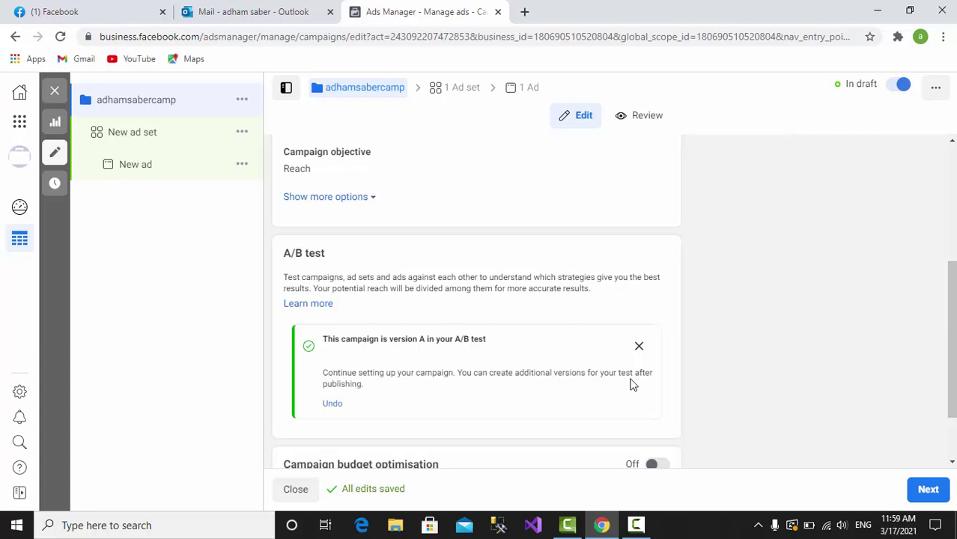
Step: Turn on Campaign budget optimisation and bring up its budget and bid strategy settings
scroll(425, 400, "down", 1)
scroll(426, 374, "down", 1)
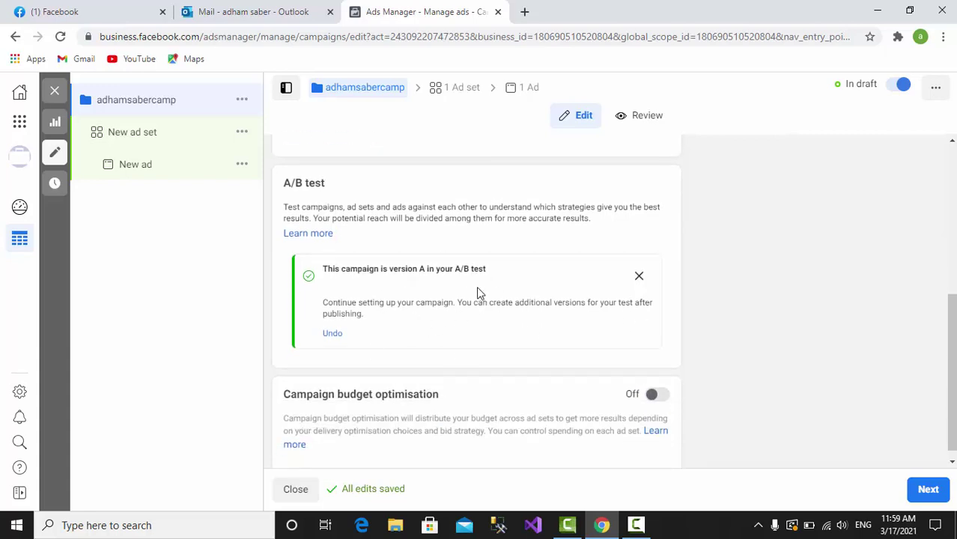
scroll(479, 293, "down", 1)
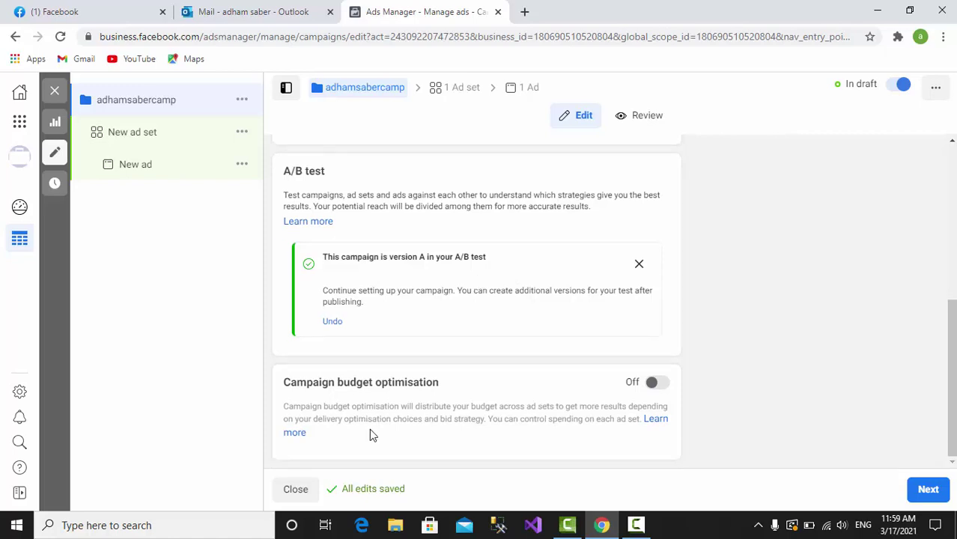
left_click(656, 384)
scroll(554, 372, "down", 1)
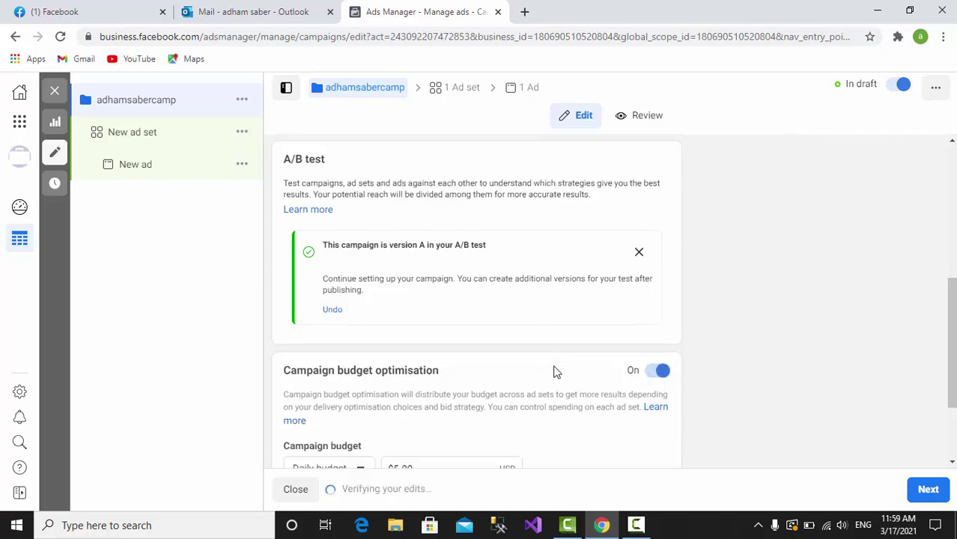
scroll(554, 372, "down", 2)
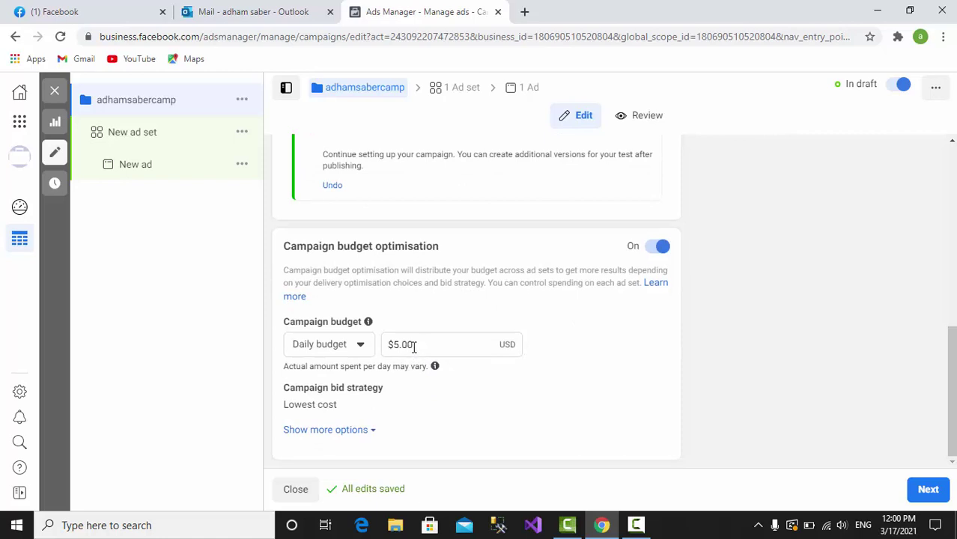
Step: Set the daily campaign budget to $2.00, check the daily spending note, and turn Campaign budget optimisation off again
left_click_drag(413, 346, 401, 346)
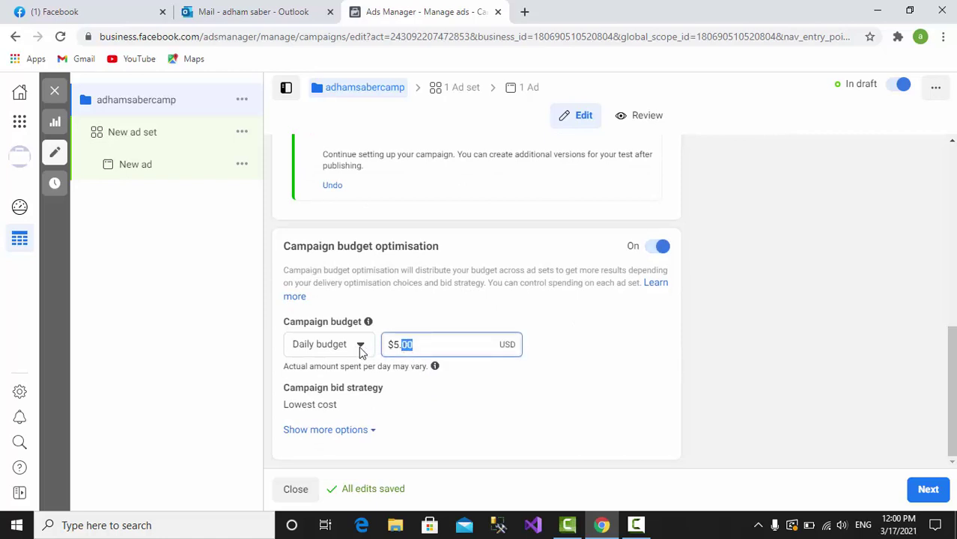
left_click(409, 344)
key("ctrl+a")
type("2")
left_click(800, 416)
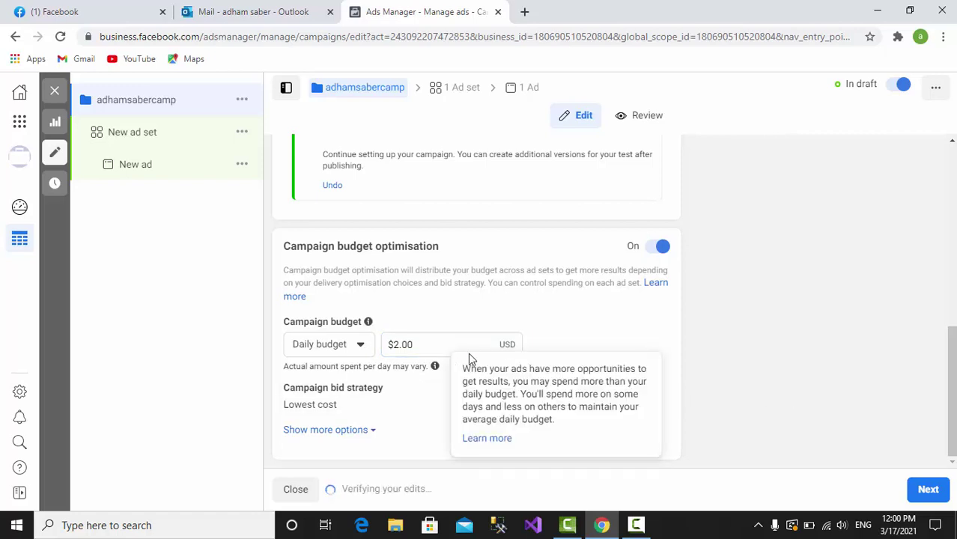
mouse_move(448, 364)
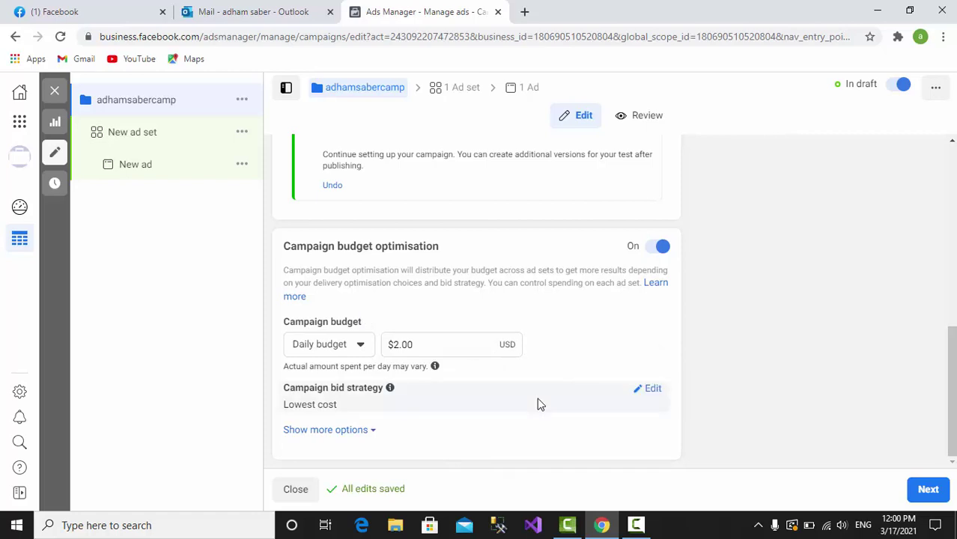
left_click(657, 247)
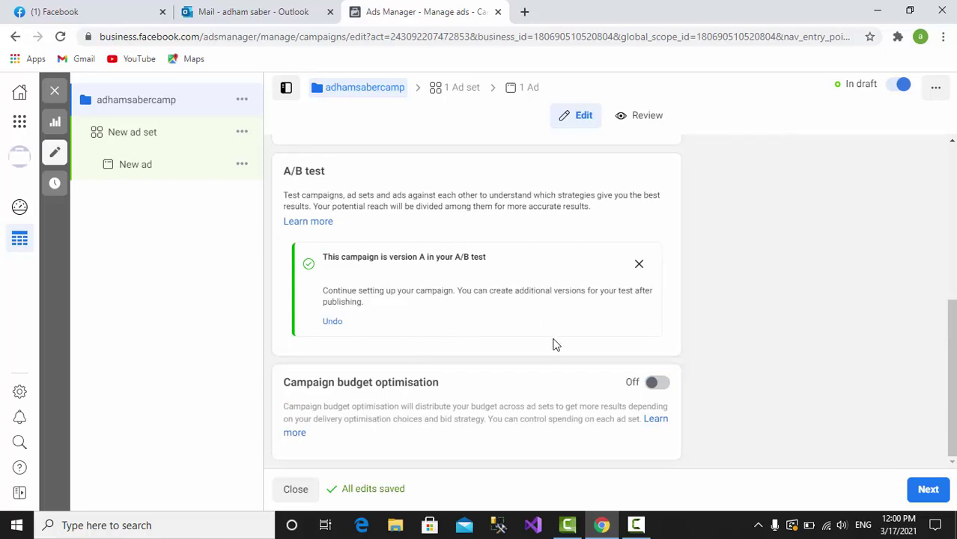
Step: Continue to the new ad set and examine its page, dynamic creative, budget and schedule settings
left_click(927, 489)
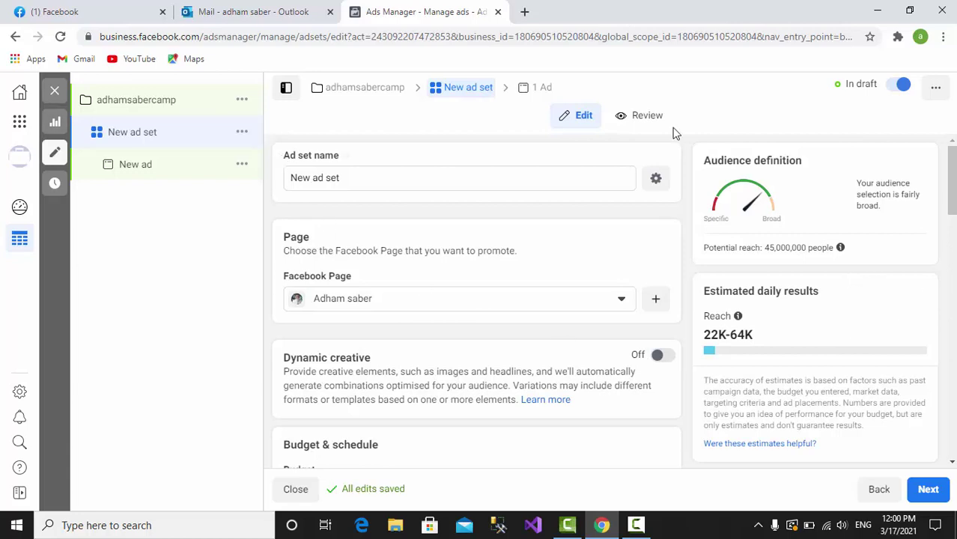
scroll(400, 253, "down", 3)
scroll(400, 253, "down", 3)
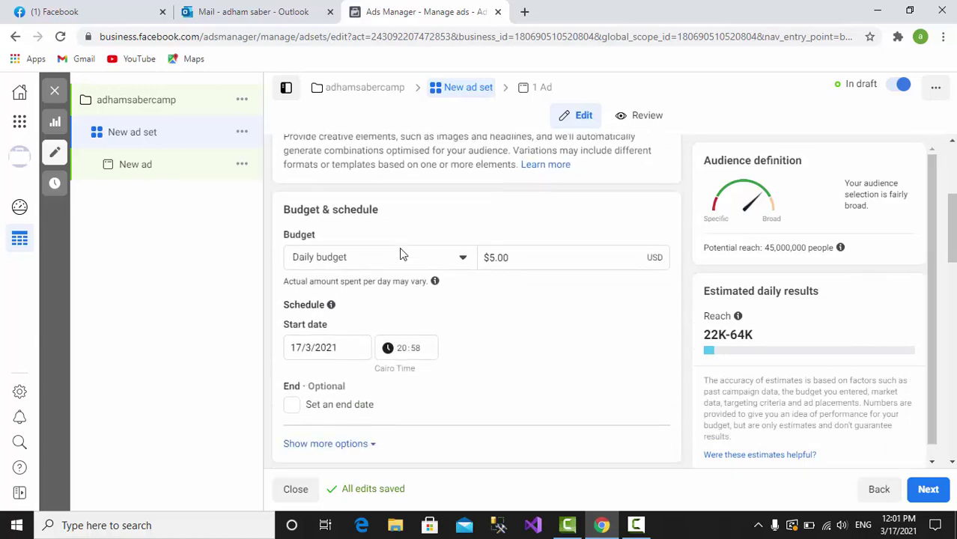
scroll(416, 342, "down", 2)
scroll(416, 342, "up", 7)
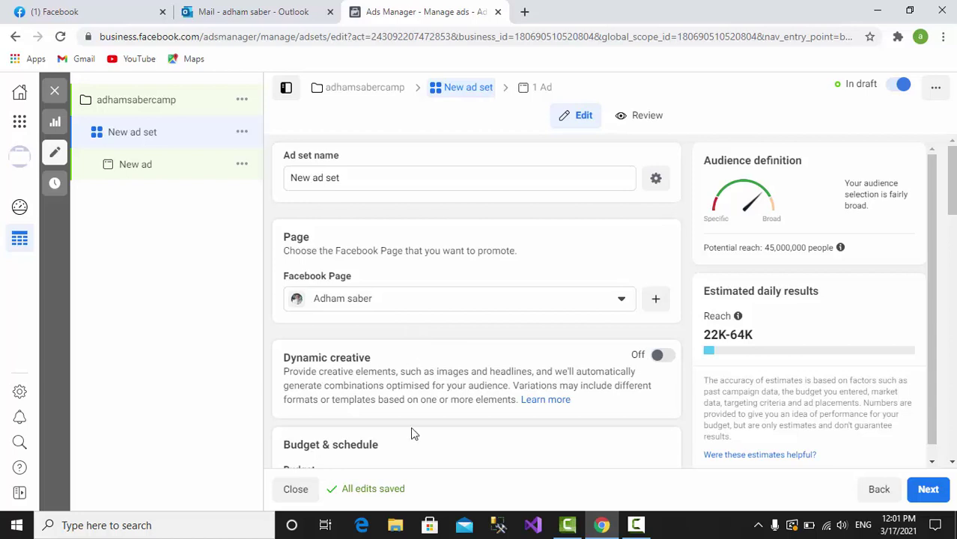
Step: Return to the campaigns list through the business tools and open the draft campaign adhamsabercamp for editing
left_click(16, 122)
left_click(174, 183)
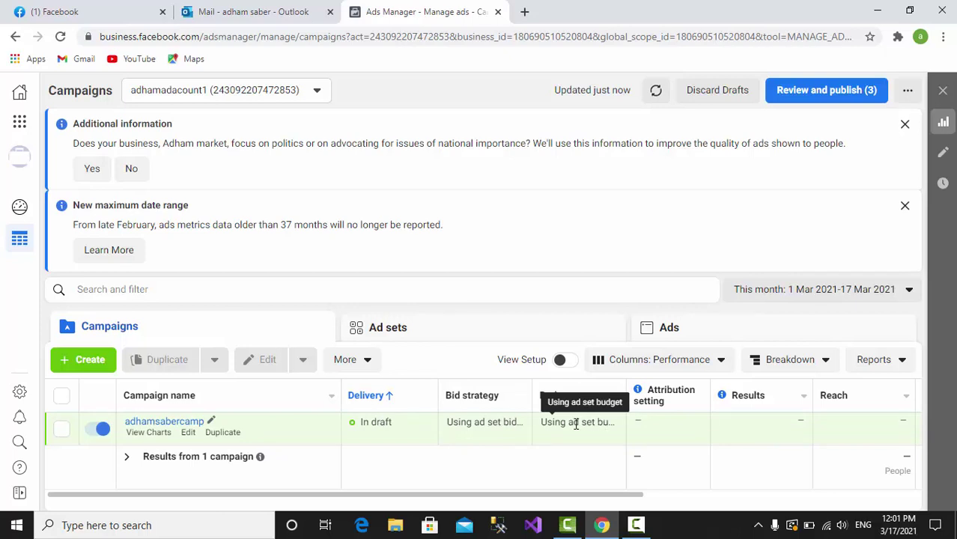
left_click(188, 433)
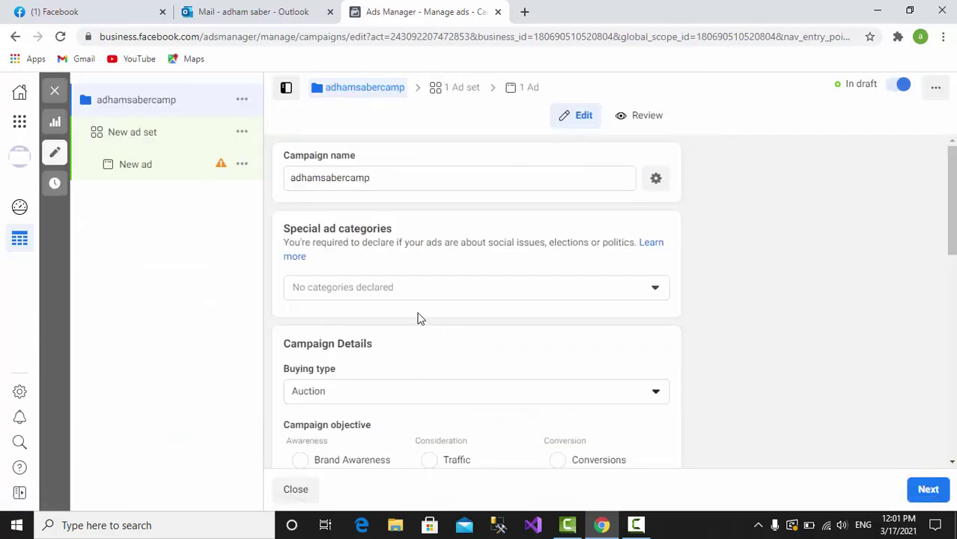
Step: Review the reopened campaign's settings through to Campaign budget optimisation and proceed to the ad set
scroll(480, 334, "down", 8)
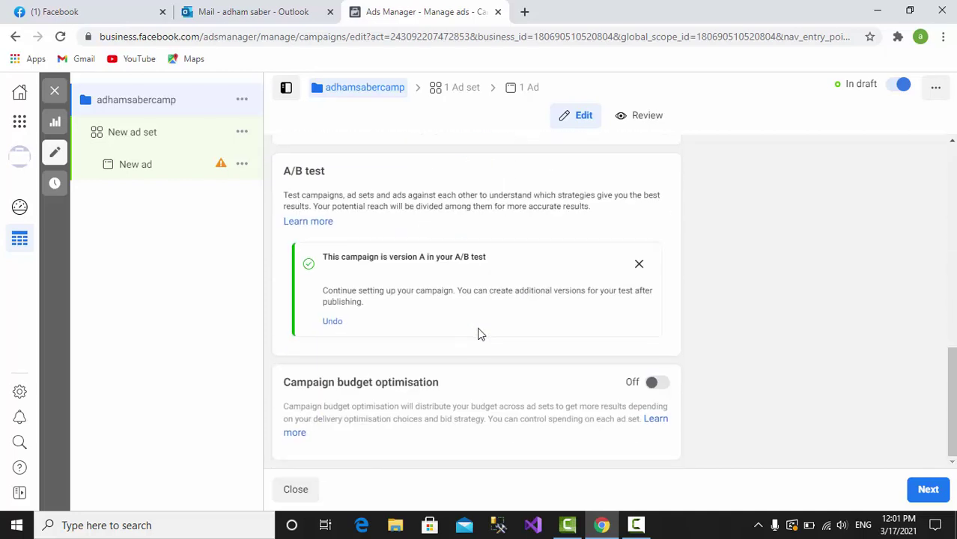
scroll(478, 333, "up", 7)
scroll(480, 335, "up", 2)
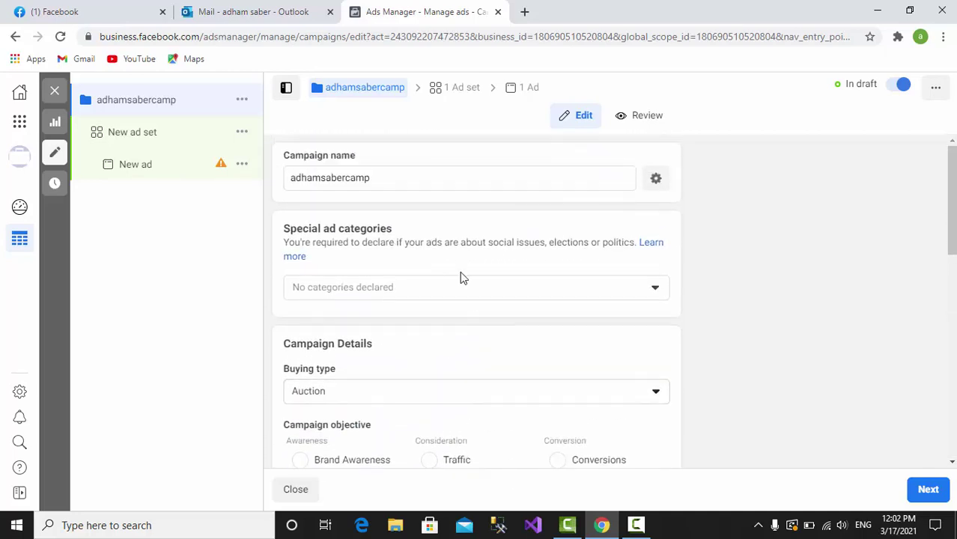
scroll(408, 247, "down", 9)
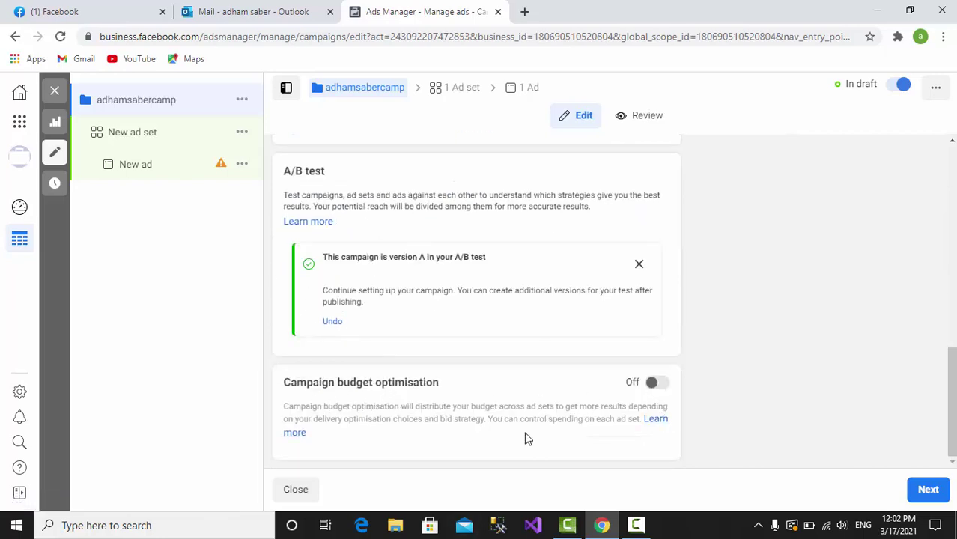
left_click(926, 491)
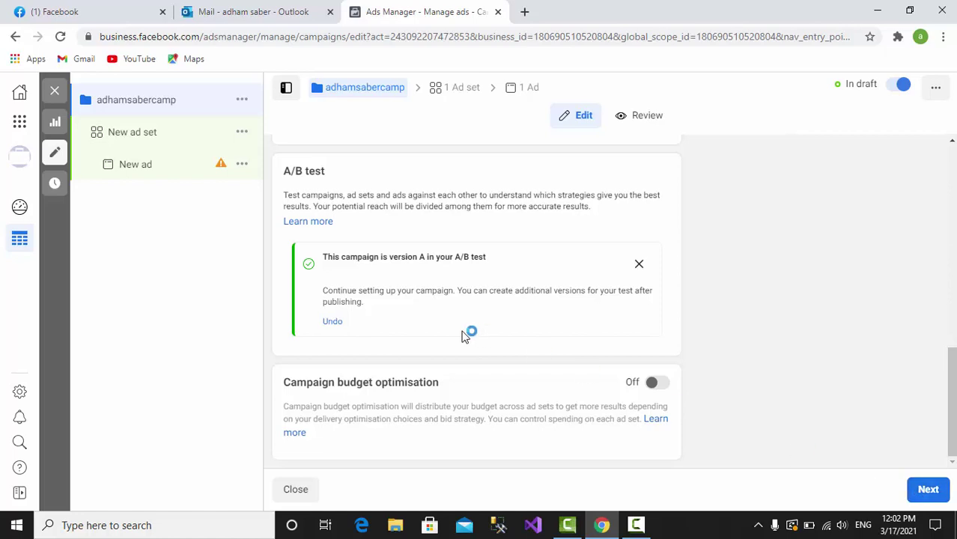